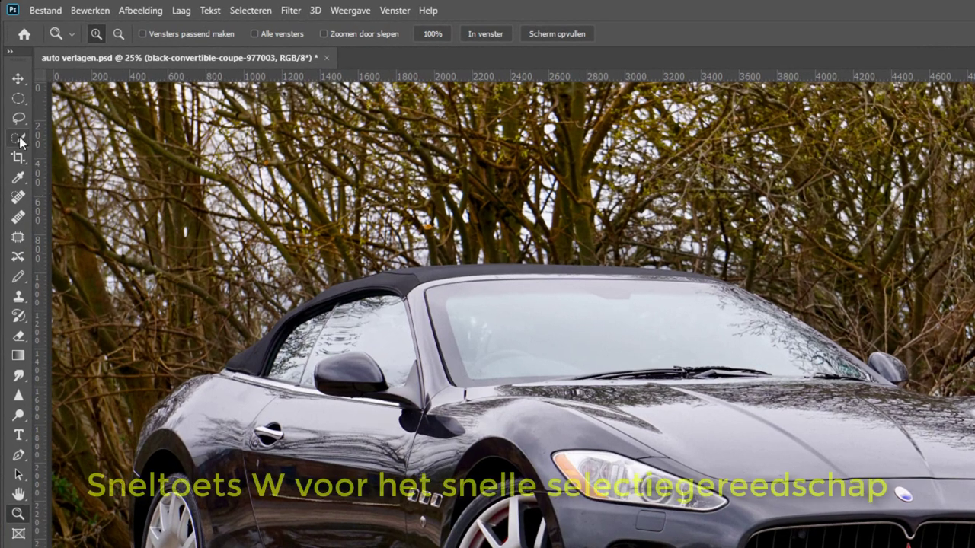
Step: Select the whole convertible with Quick Selection's Select Subject (Onderwerp selecteren)
key(w)
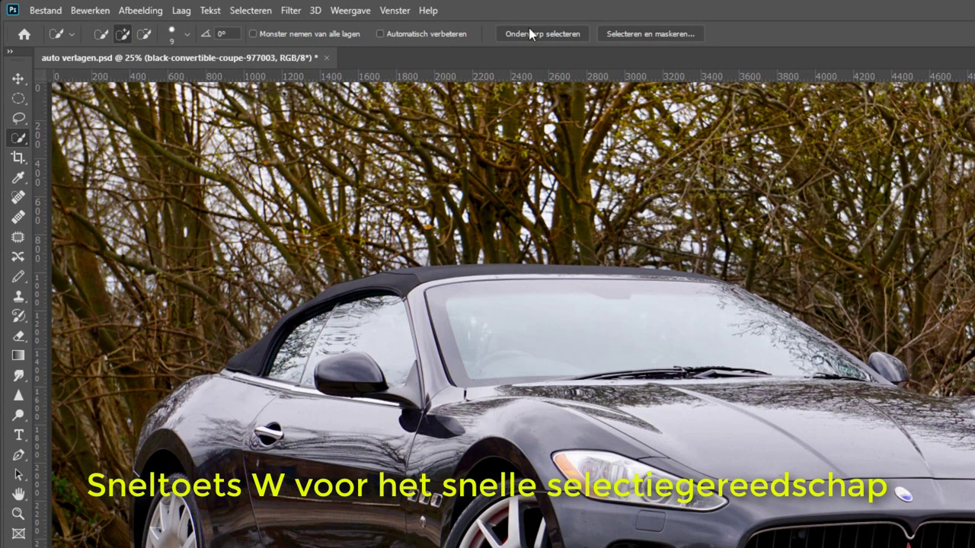
click(530, 32)
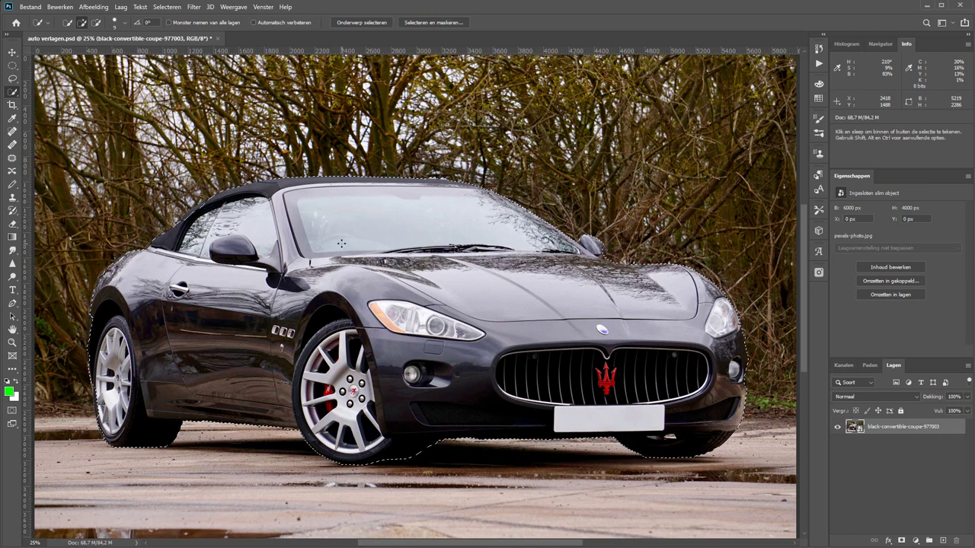
Step: Zoom in on the roof and extend the car selection along the roofline
key(z)
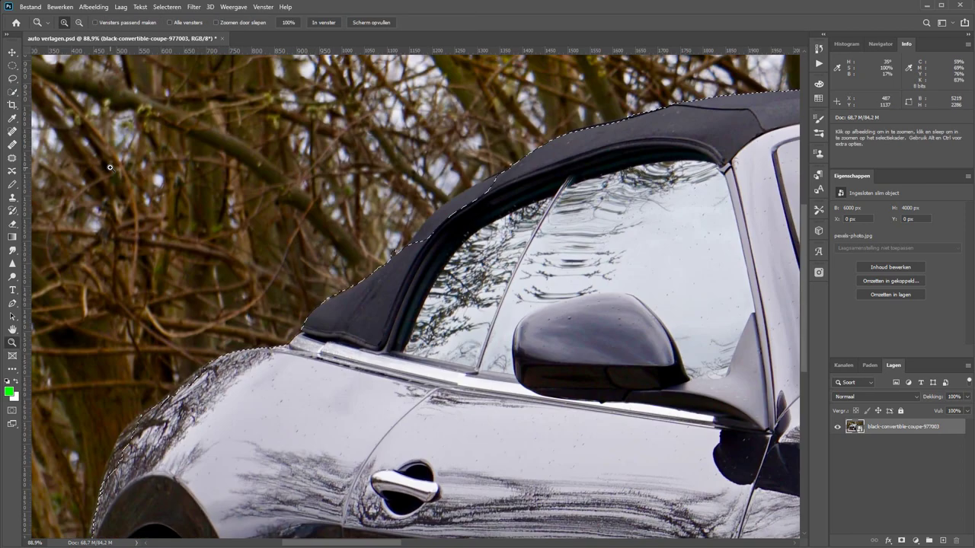
click(126, 204)
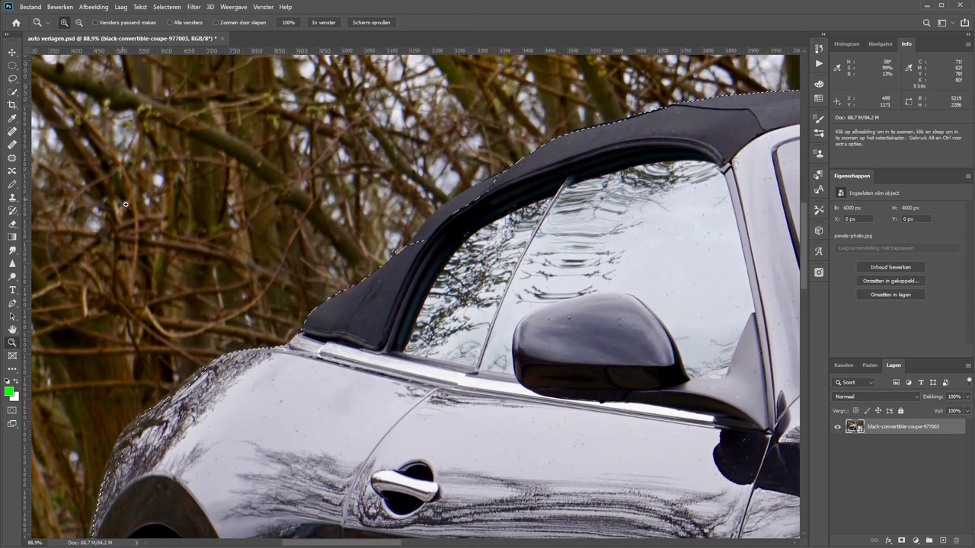
click(11, 92)
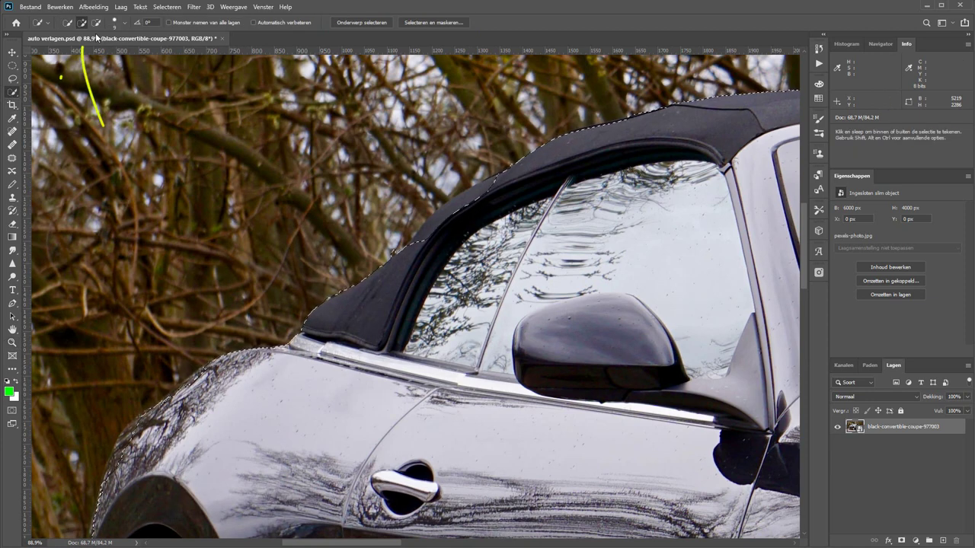
drag(60, 77, 123, 61)
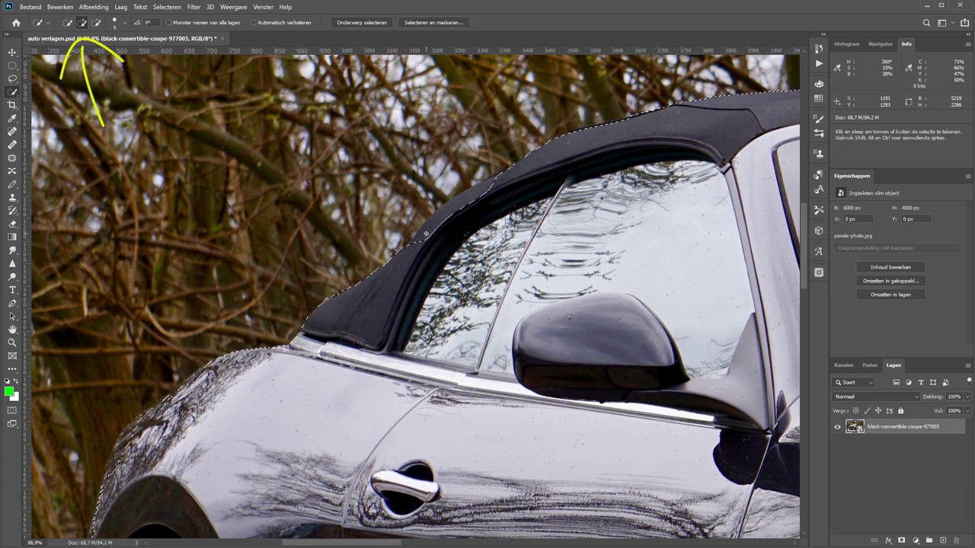
drag(457, 204, 481, 193)
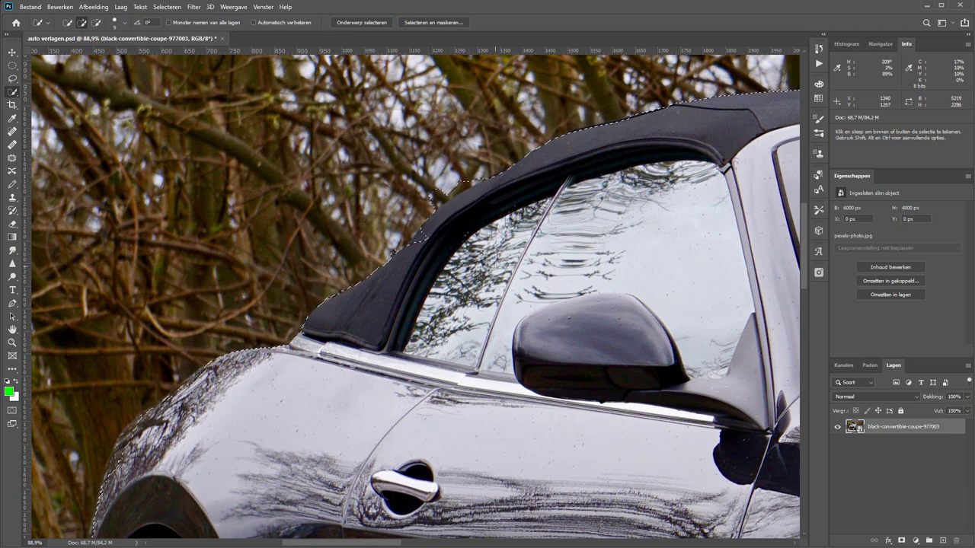
drag(424, 236, 400, 217)
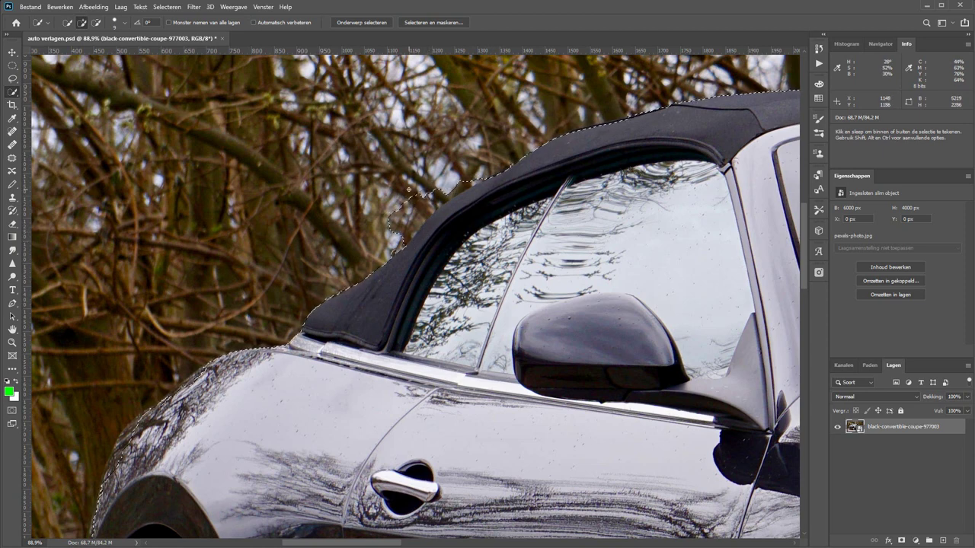
Step: Subtract the stray tree area and the front tire strip from the selection
key(alt)
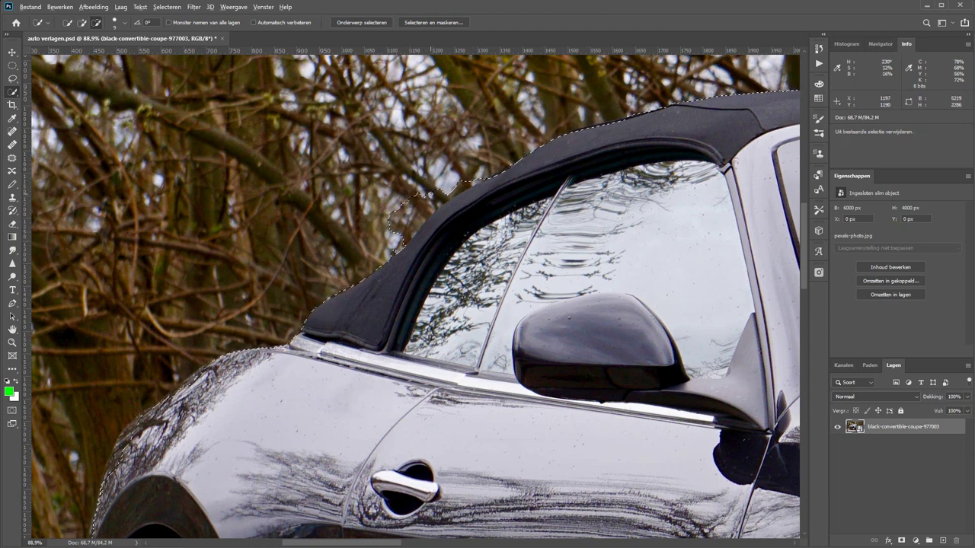
drag(425, 208, 437, 197)
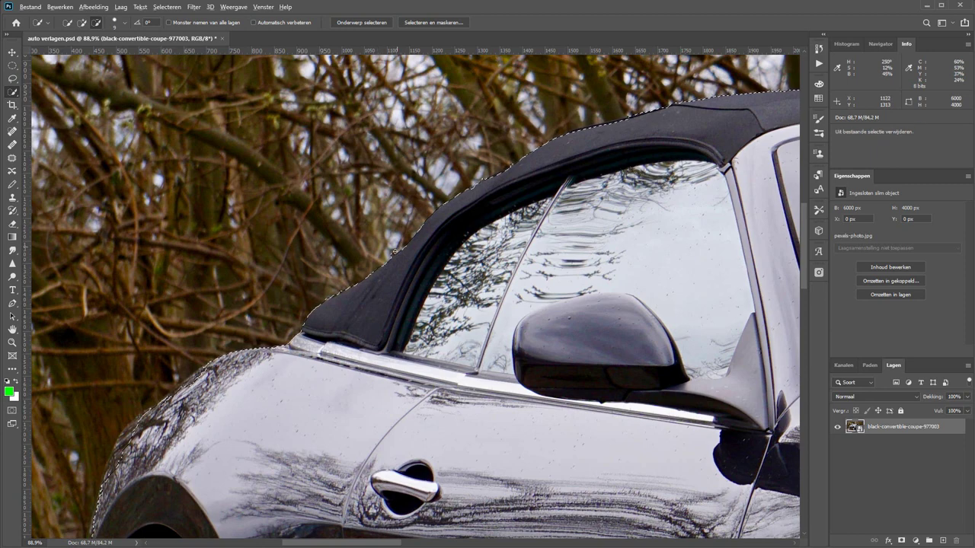
scroll(321, 324, down, 5)
scroll(320, 324, left, 2)
alt+drag(320, 325, 363, 482)
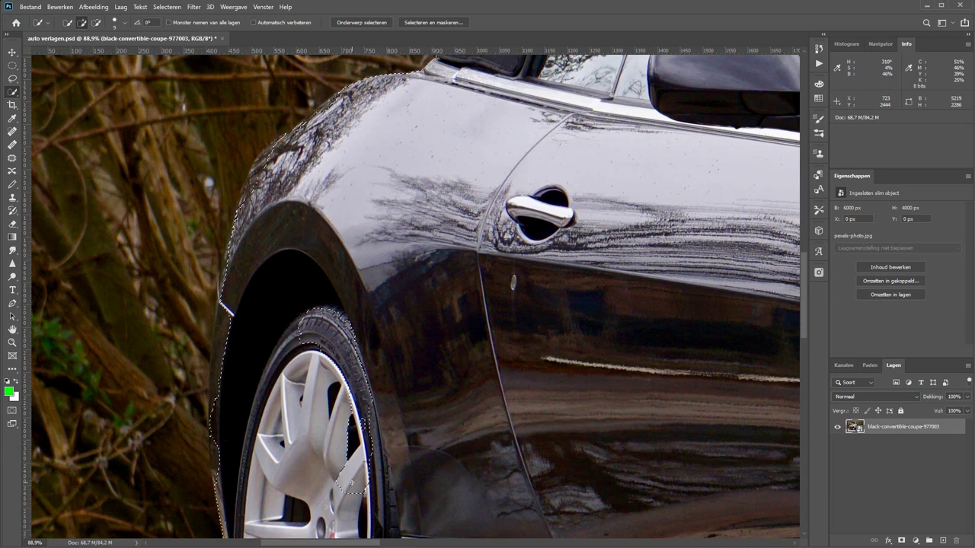
key(ctrl+0)
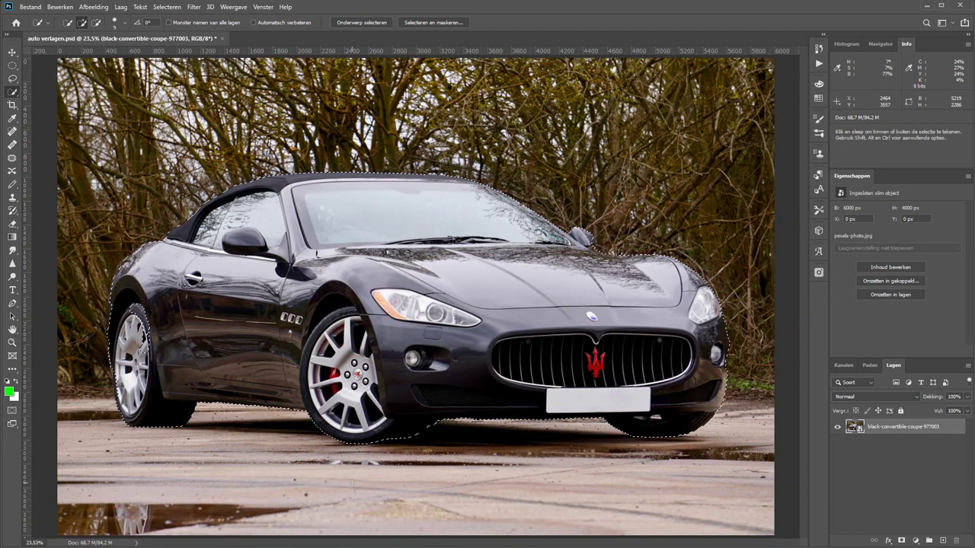
Step: Clear the selection and load the saved 'auto' channel as the car selection
key(ctrl+d)
click(165, 8)
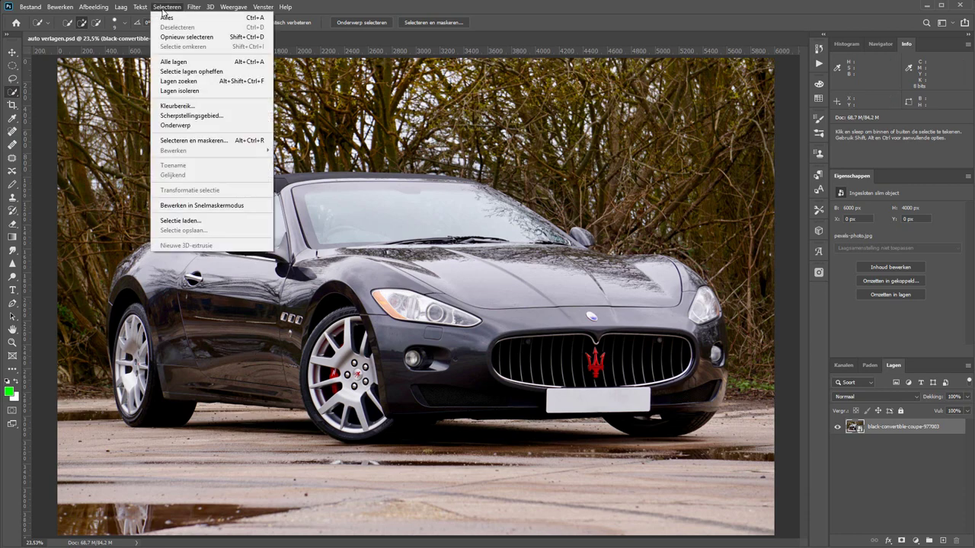
click(200, 220)
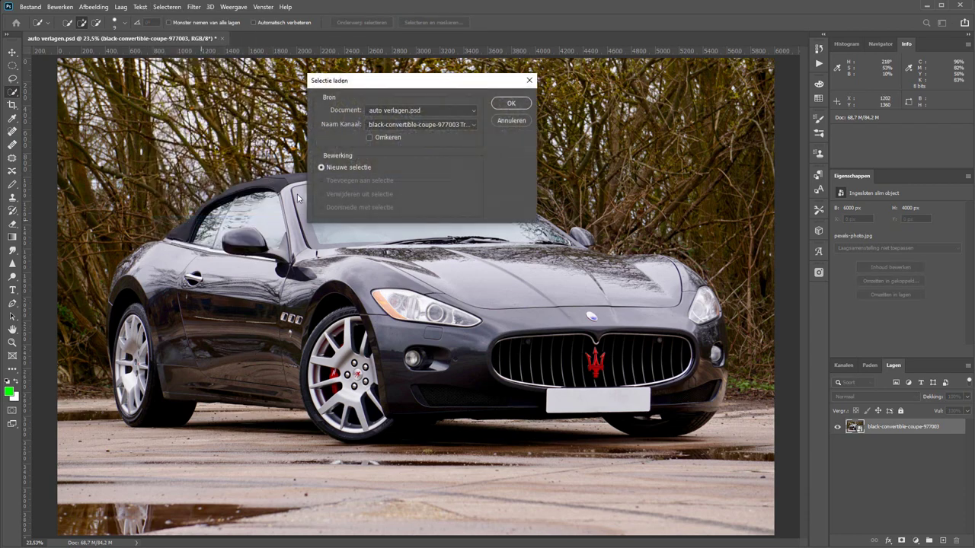
click(406, 127)
click(405, 156)
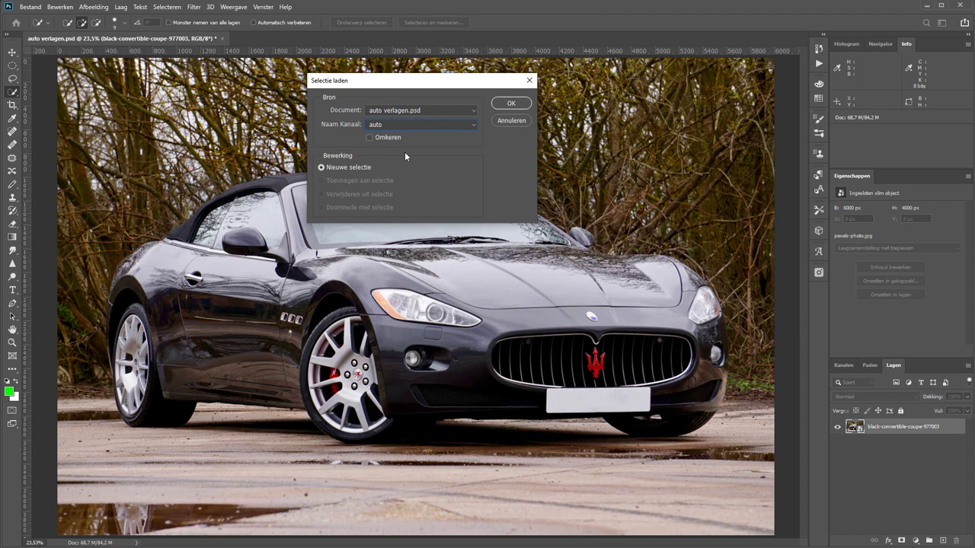
click(509, 104)
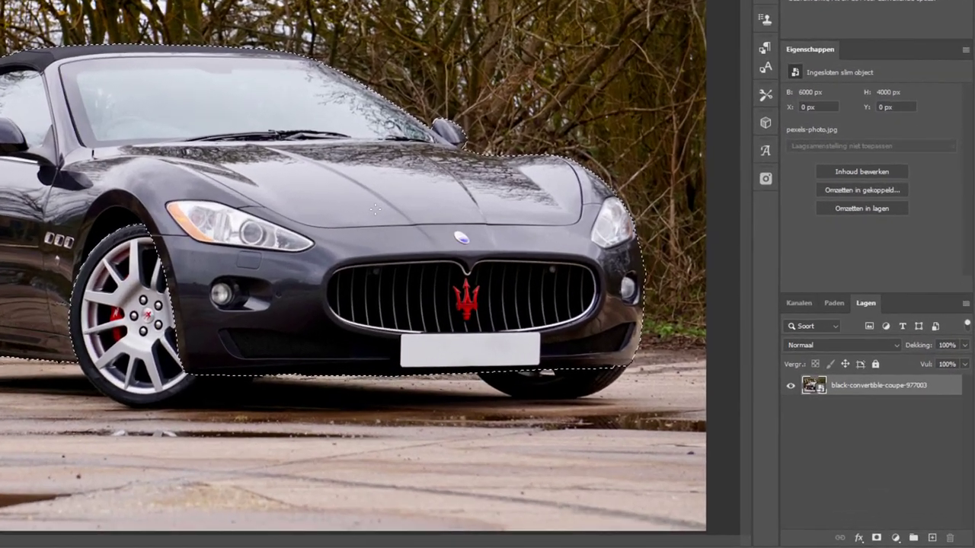
Step: Copy the car onto new layer Laag 1, toggling the background to check the cut-out
key(ctrl+j)
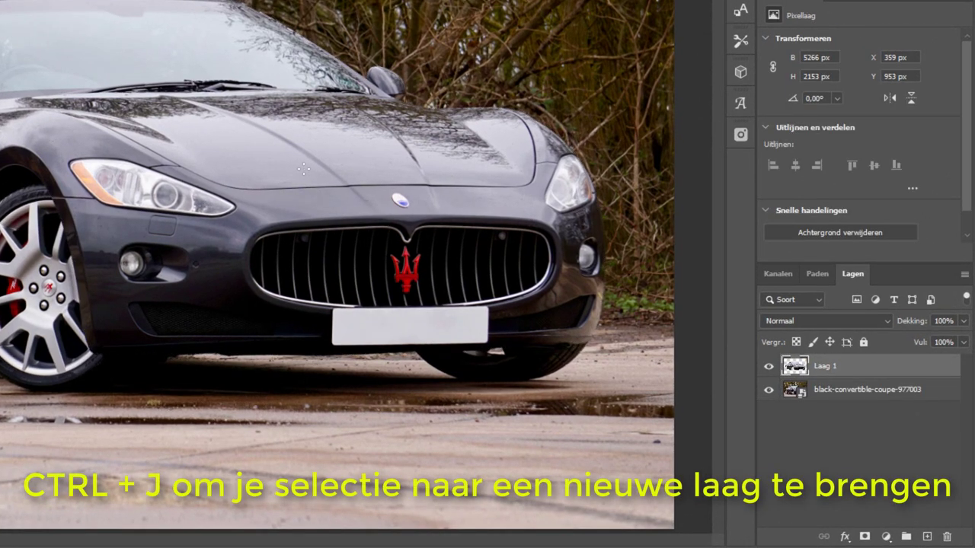
click(769, 392)
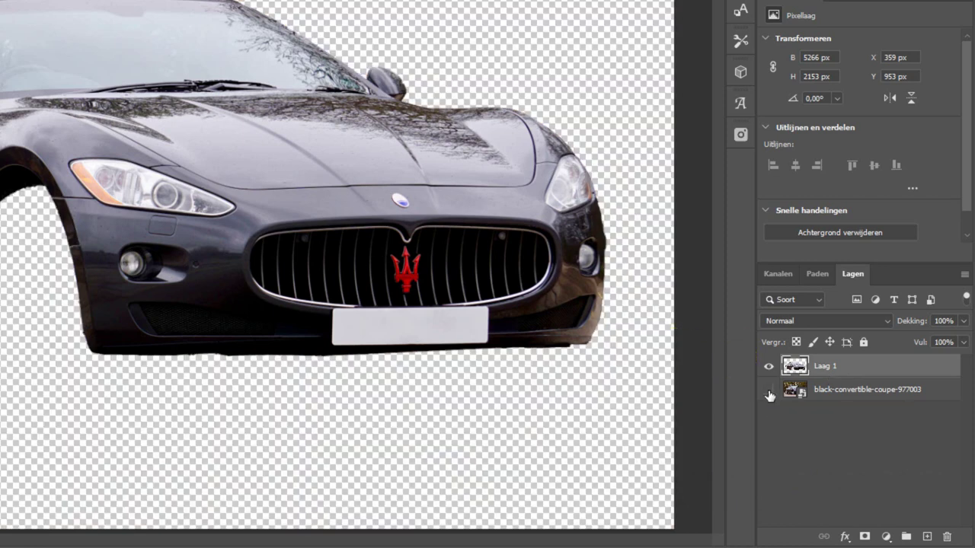
click(768, 392)
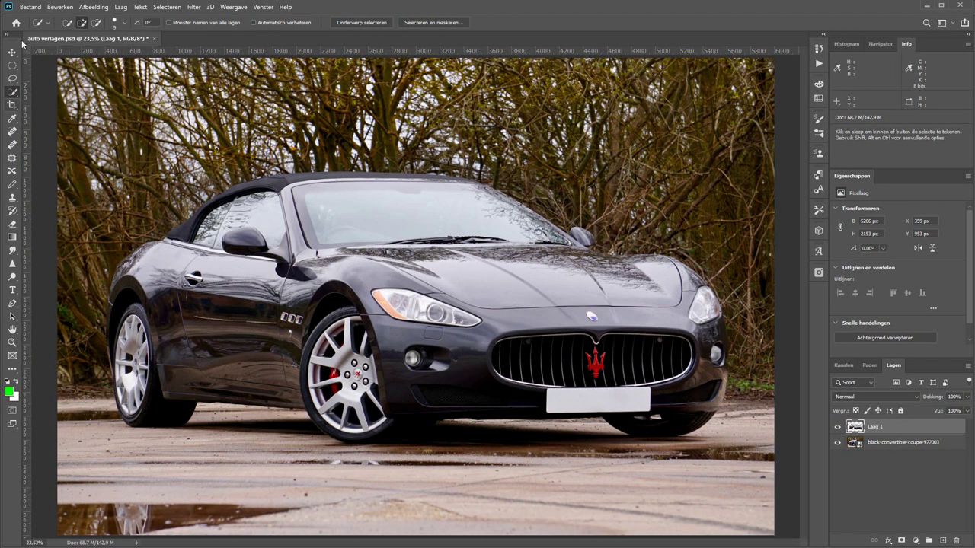
Step: Nudge Laag 1 down with the Move tool, from Y 953 to about 1030 px
key(v)
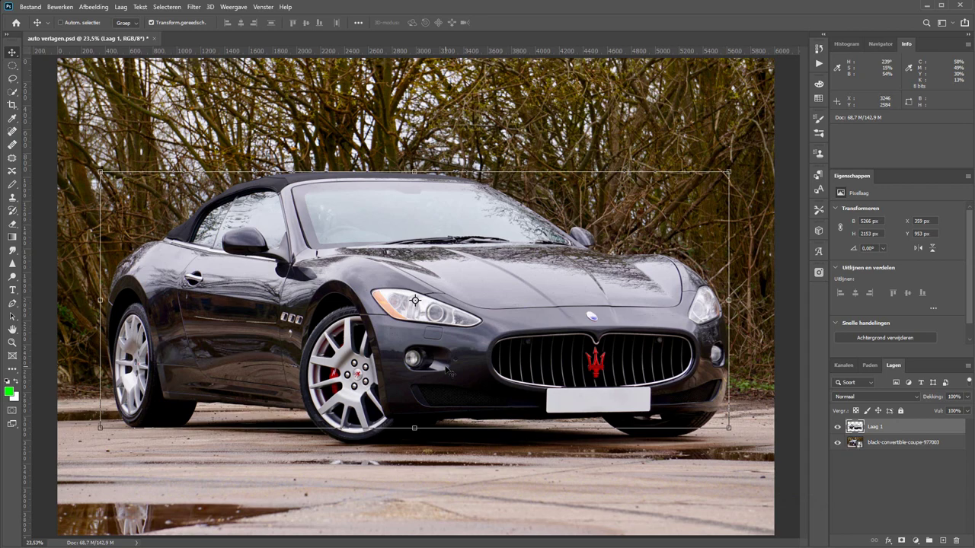
key(Down)
key(Down)
key(Down)
key(Down)
key(Down)
key(Down)
key(Down)
key(Down)
key(Down)
key(Down)
key(Down)
key(Down)
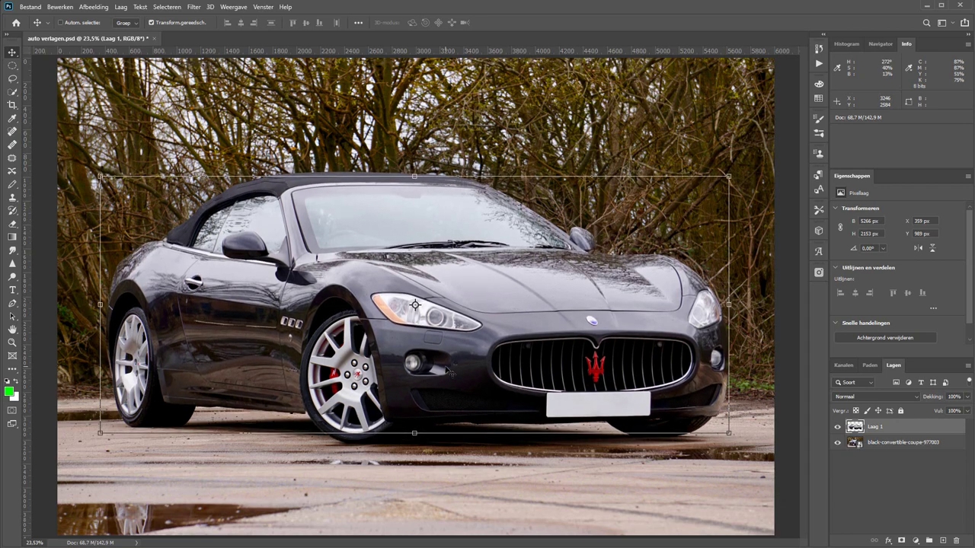
key(Down)
key(Down)
key(Down)
key(Down)
key(Down)
key(Down)
key(Down)
key(Down)
key(Down)
key(Down)
key(Down)
key(Down)
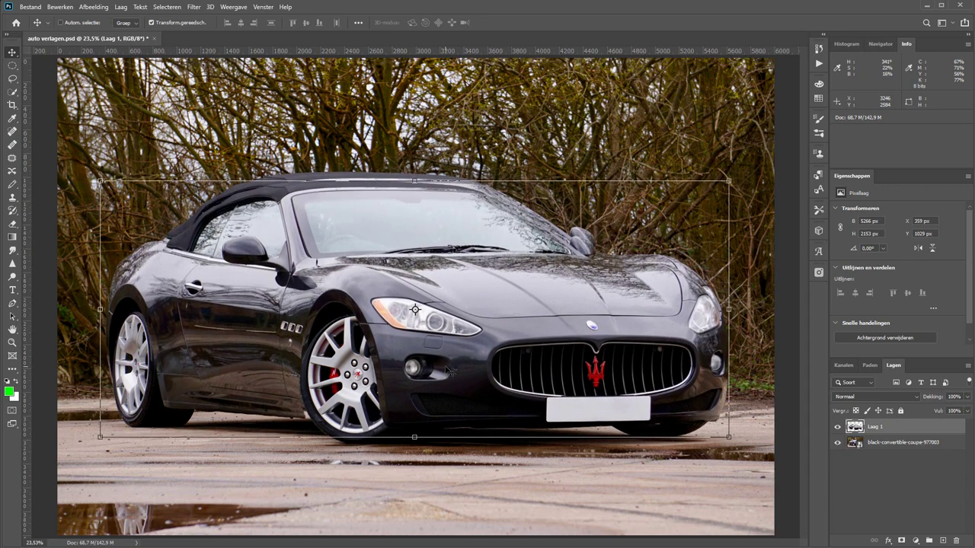
key(Down)
key(Down)
key(Down)
key(Up)
key(Up)
key(Up)
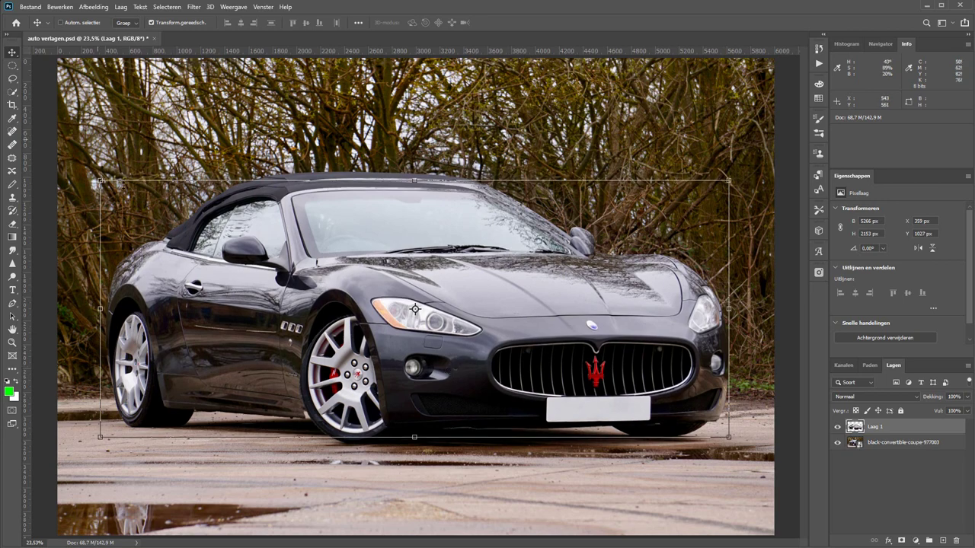
click(905, 475)
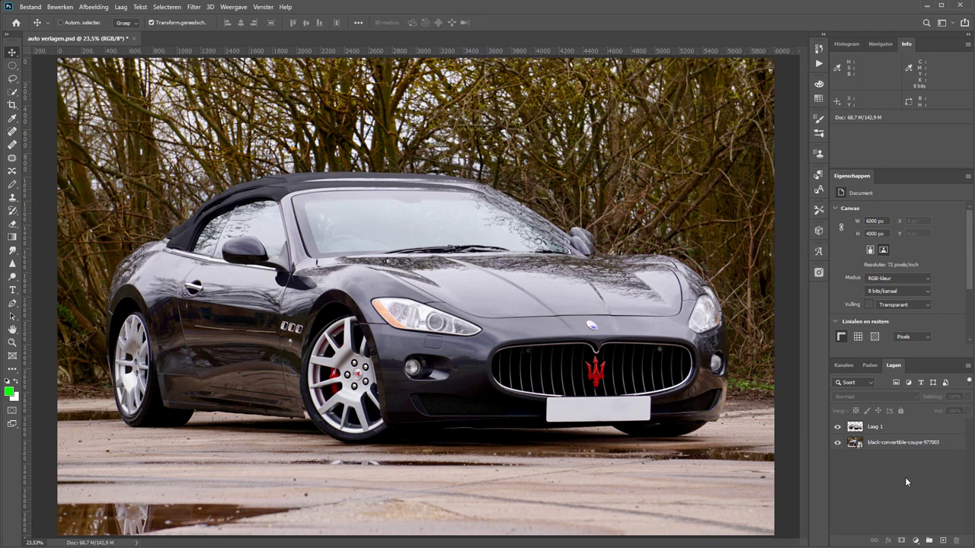
key(z)
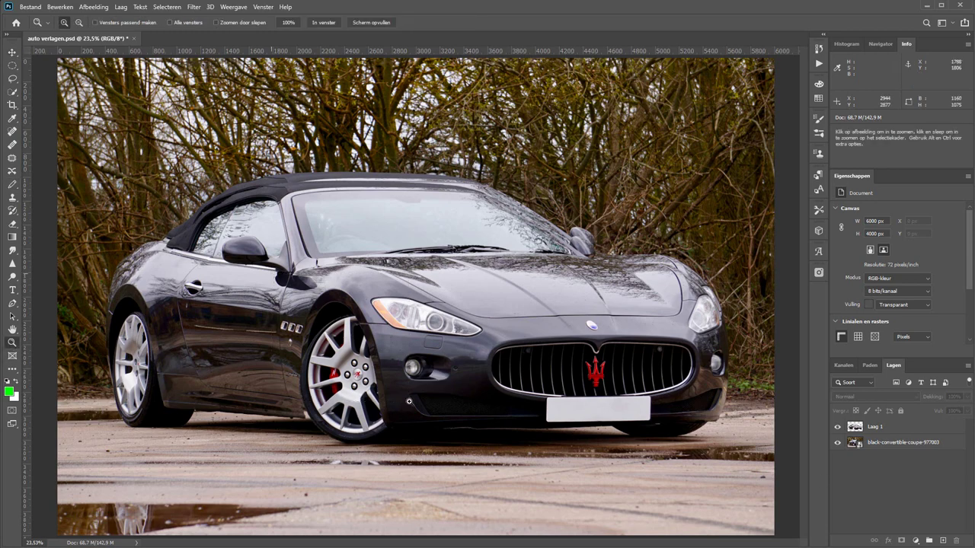
drag(292, 319, 357, 315)
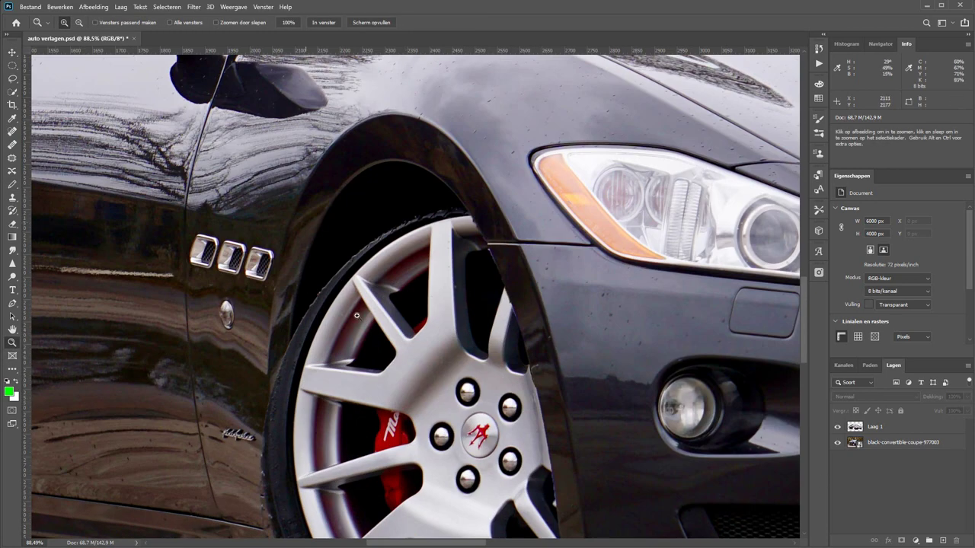
click(837, 427)
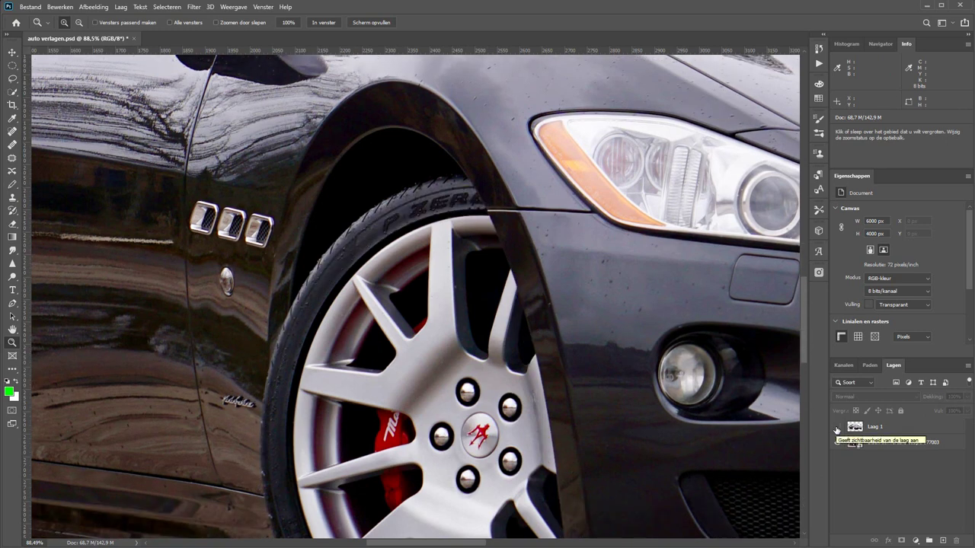
click(837, 427)
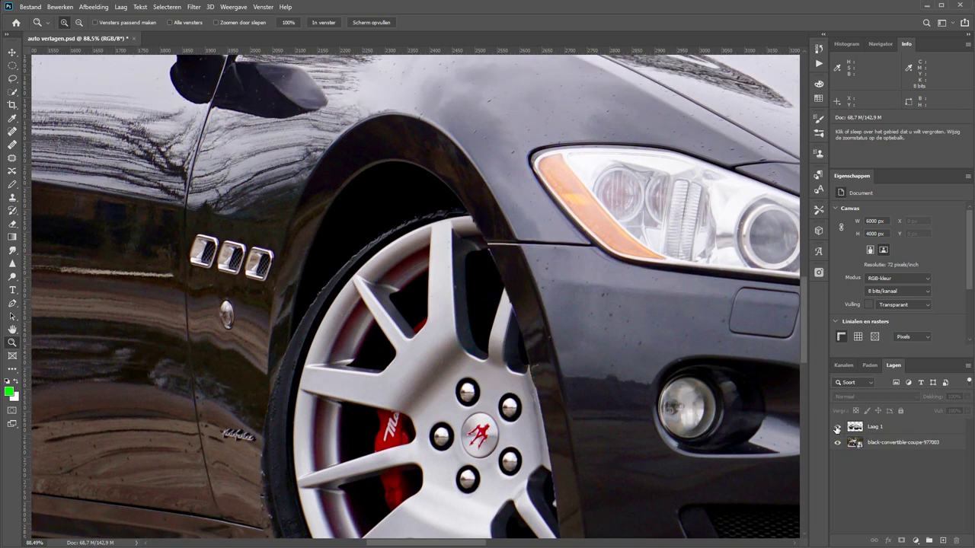
click(836, 428)
click(836, 429)
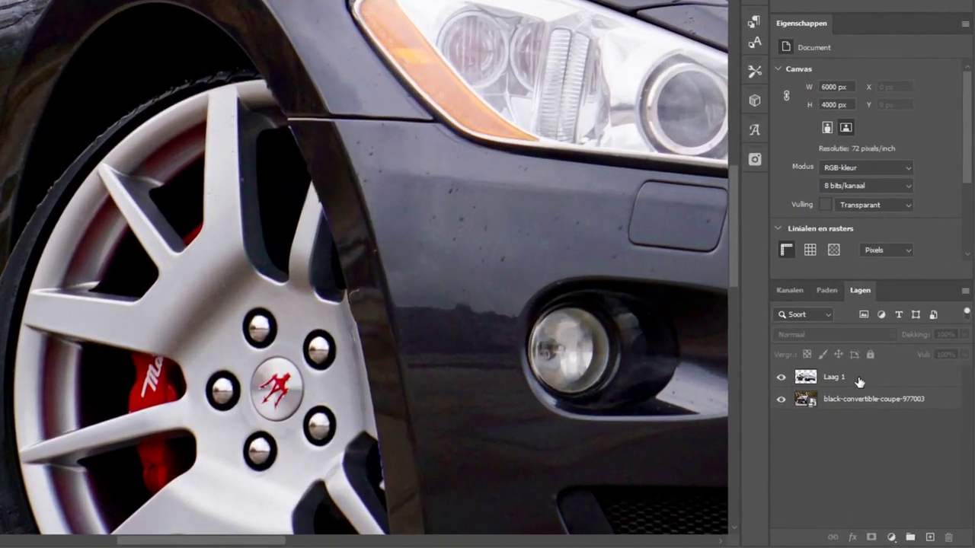
click(894, 429)
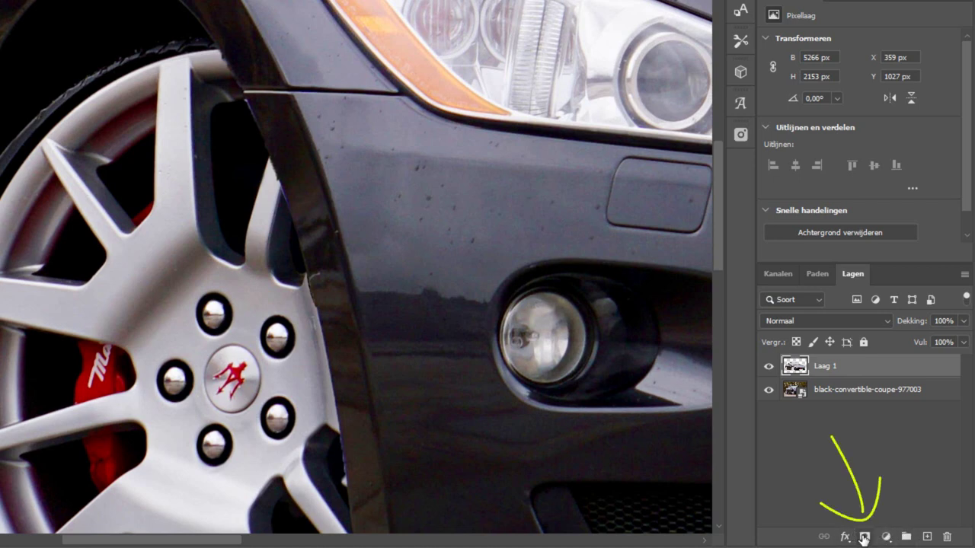
Step: Mask Laag 1 and paint black over the front and rear tyres to reveal the originals
click(865, 538)
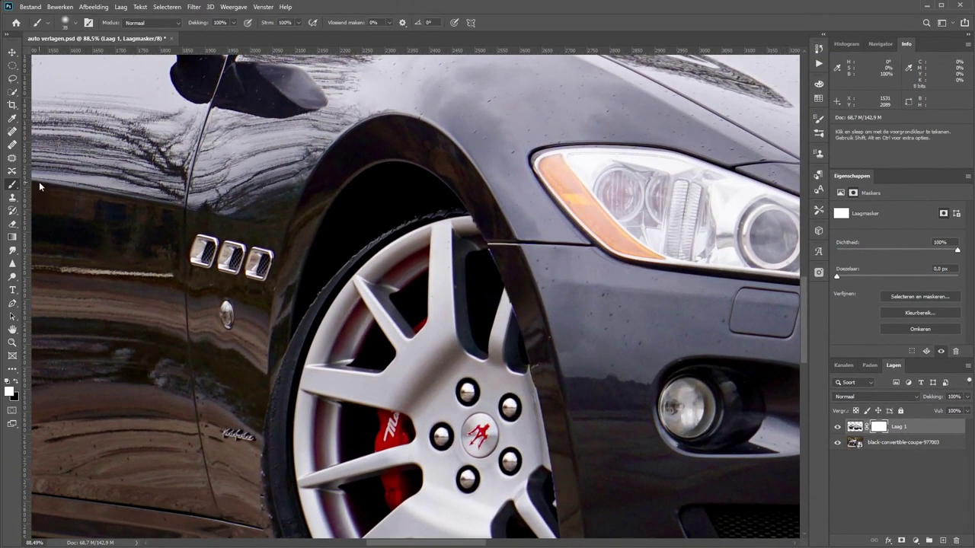
click(18, 382)
mouse_move(381, 253)
mouse_down()
mouse_move(447, 207)
mouse_move(354, 226)
mouse_move(322, 266)
mouse_move(288, 364)
mouse_up()
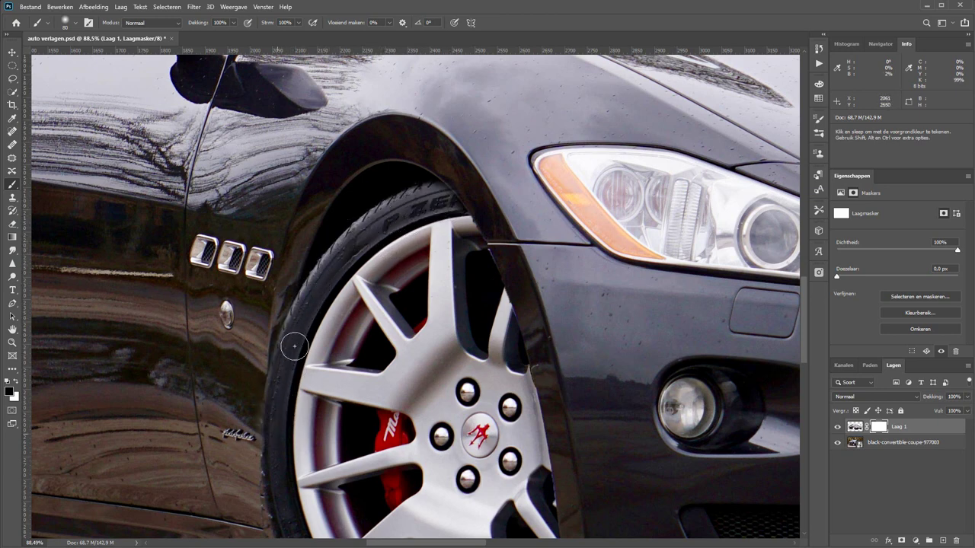
drag(164, 378, 748, 399)
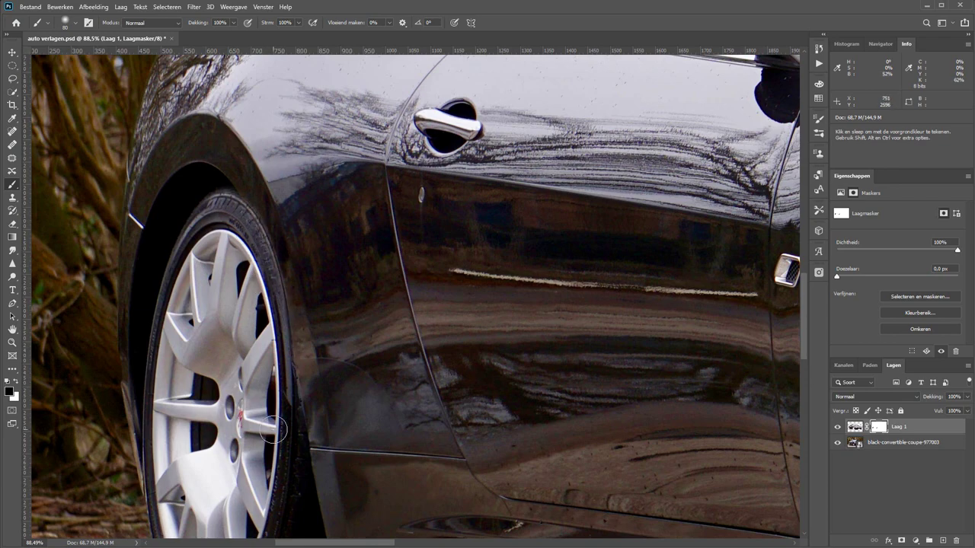
key(ctrl+0)
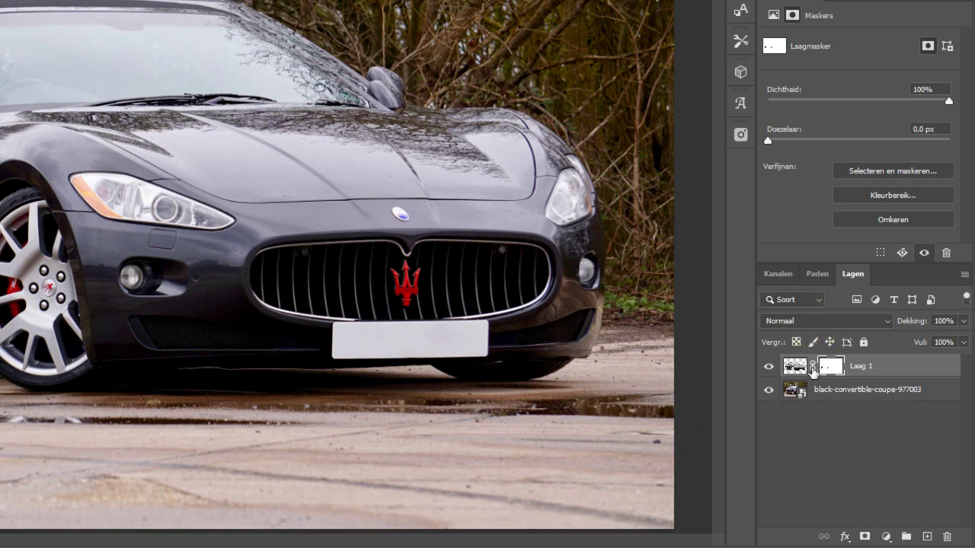
Step: Move the Laag 1 car pixels up 12 px, to Y 1015
click(794, 367)
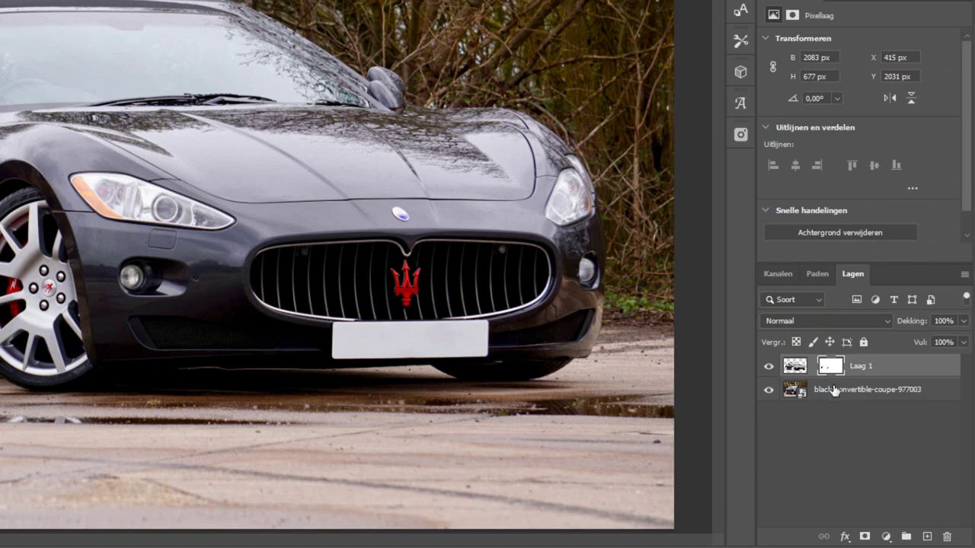
click(794, 367)
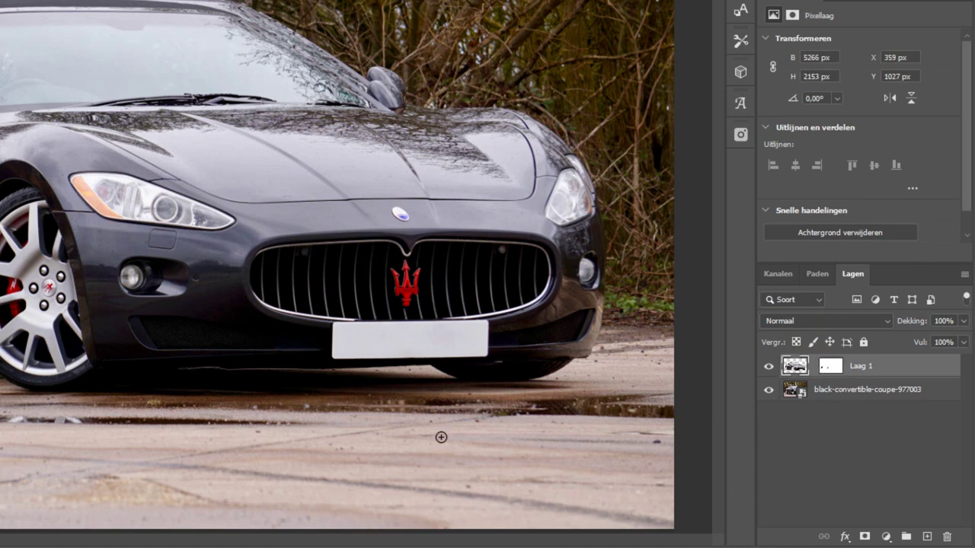
drag(135, 196, 135, 187)
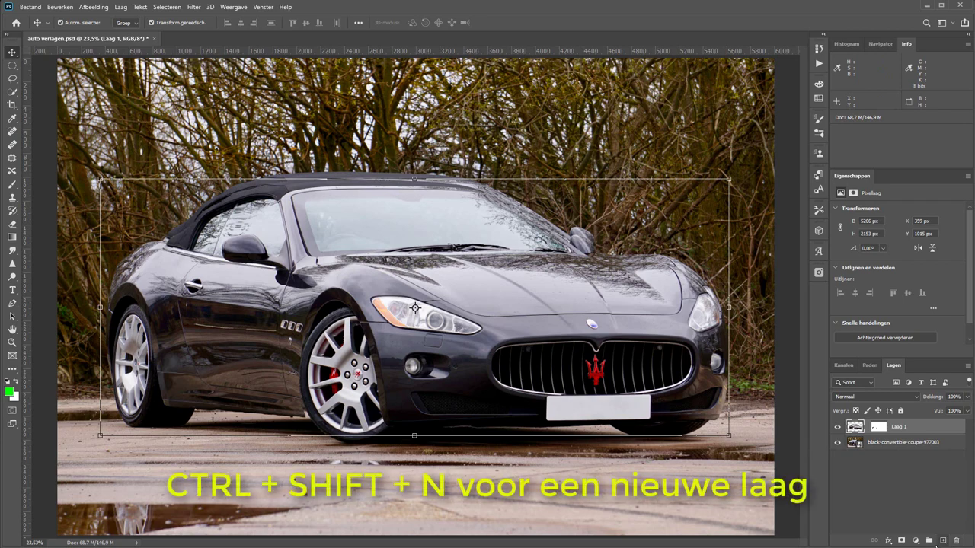
Step: Create an empty layer named klonen and place it beneath Laag 1
key(ctrl+shift+n)
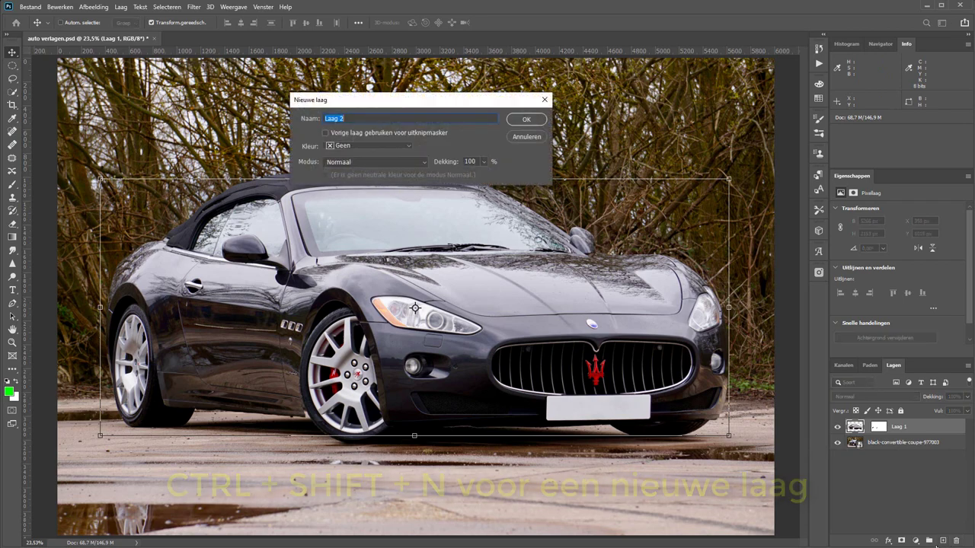
text(klonen)
key(Return)
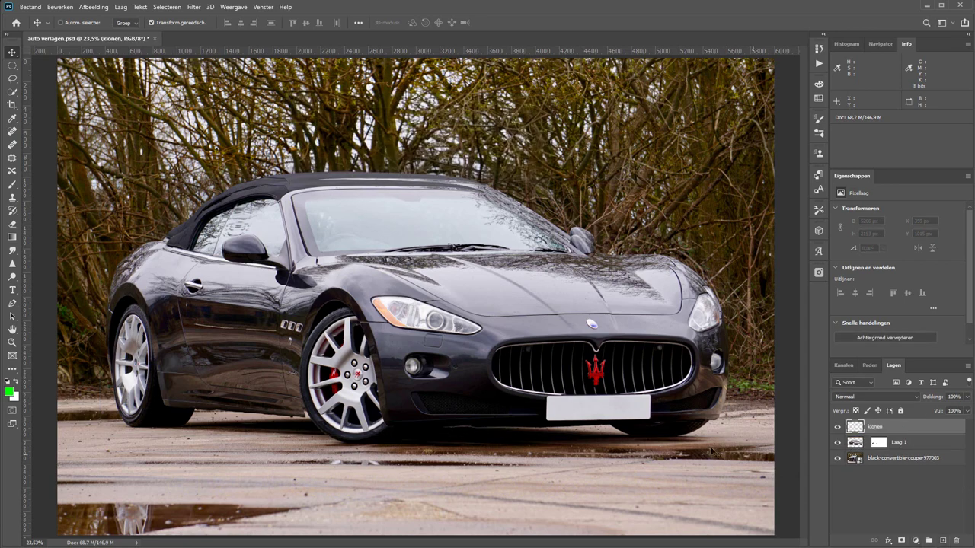
drag(935, 432, 938, 447)
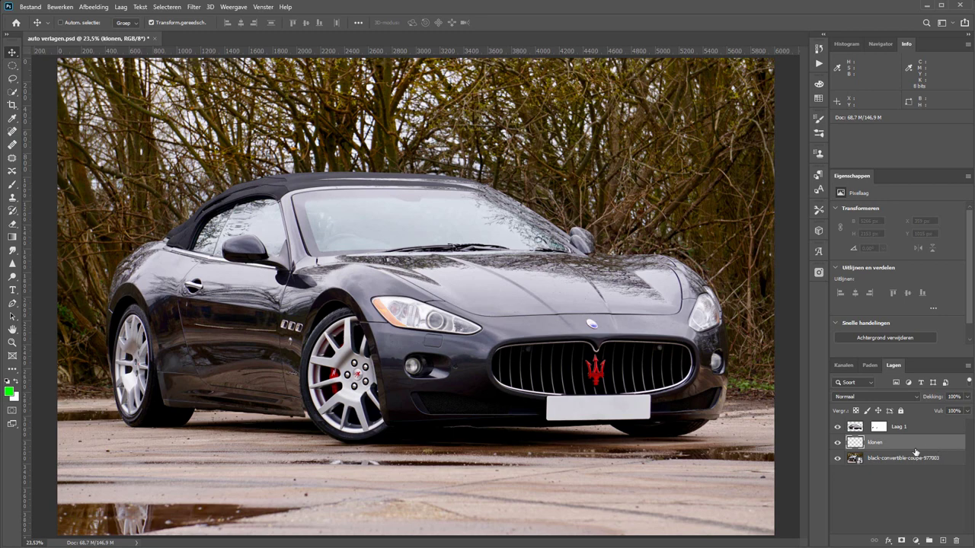
Step: Set the Clone Stamp tool to sample Current & Below
key(s)
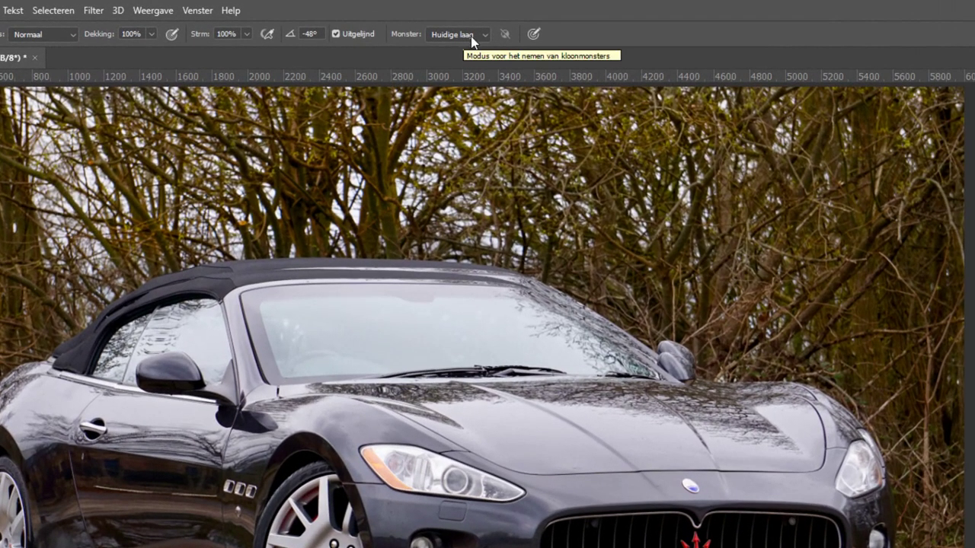
click(468, 34)
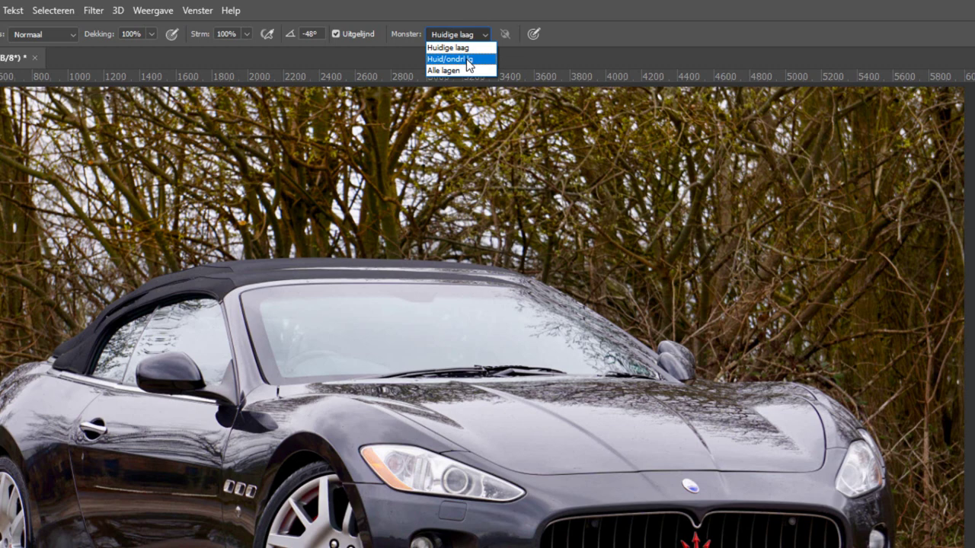
click(468, 60)
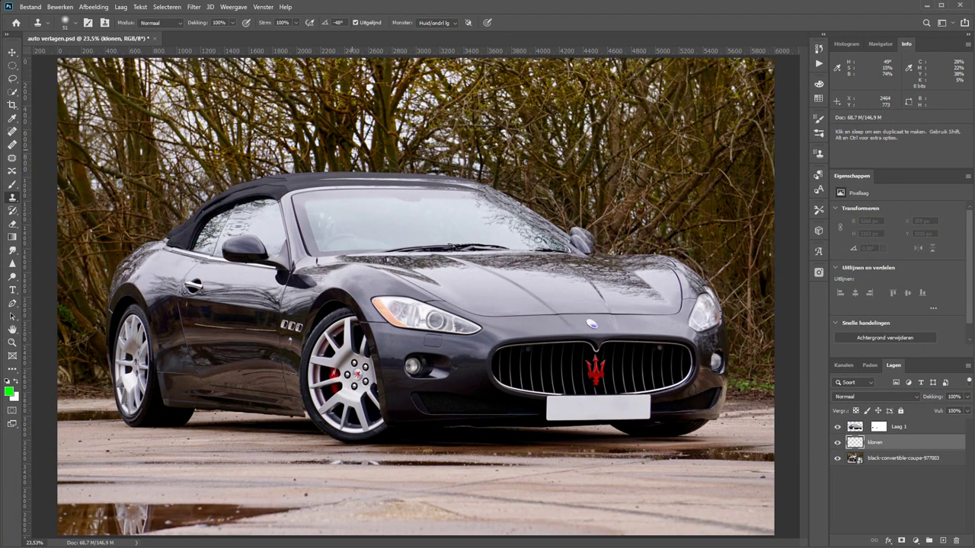
Step: Clone tree branches over the old roofline's left stretch, enlarging the brush to 90
scroll(357, 150, up, 10)
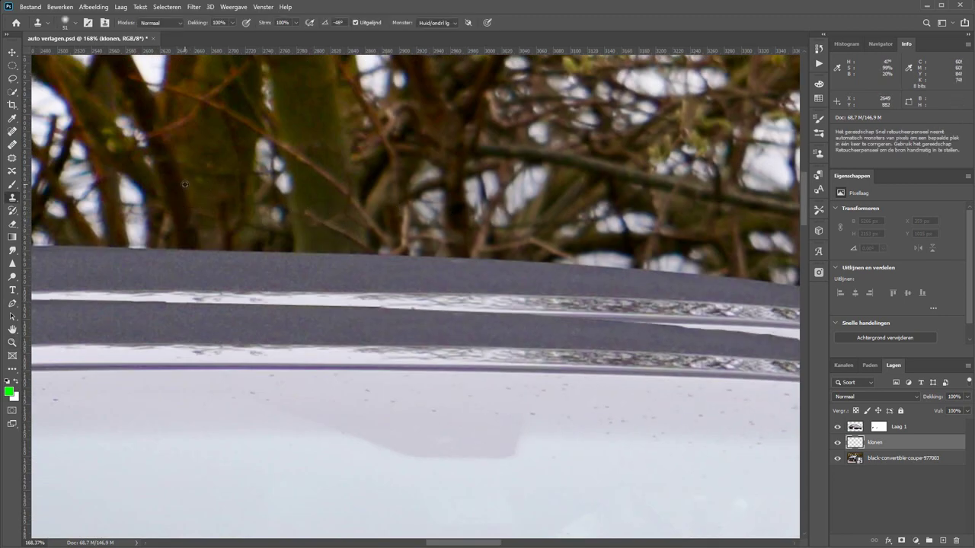
alt+click(184, 184)
mouse_move(195, 252)
mouse_down()
mouse_move(186, 271)
mouse_move(189, 301)
mouse_move(130, 282)
mouse_move(134, 239)
mouse_move(113, 291)
mouse_move(66, 278)
mouse_move(85, 258)
mouse_move(76, 245)
mouse_move(115, 248)
mouse_up()
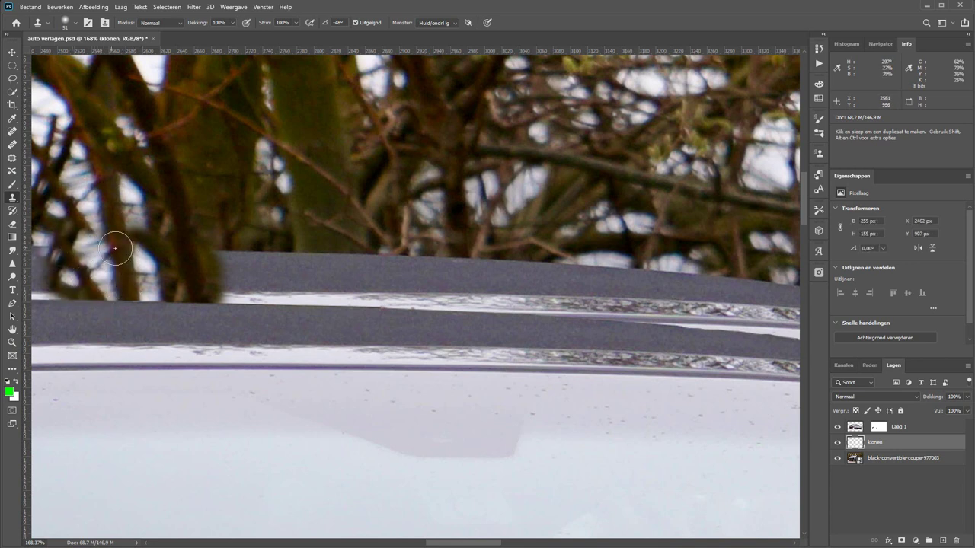
key(alt)
alt+click(291, 209)
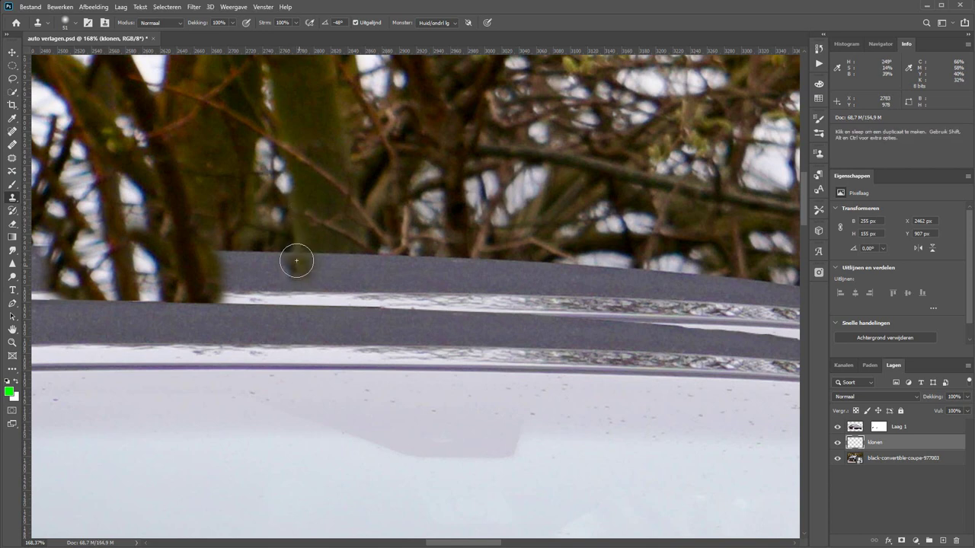
mouse_move(297, 261)
mouse_down()
mouse_move(219, 263)
mouse_move(239, 289)
mouse_move(289, 290)
mouse_move(326, 256)
mouse_move(380, 287)
mouse_move(359, 266)
mouse_move(302, 287)
mouse_move(399, 255)
mouse_up()
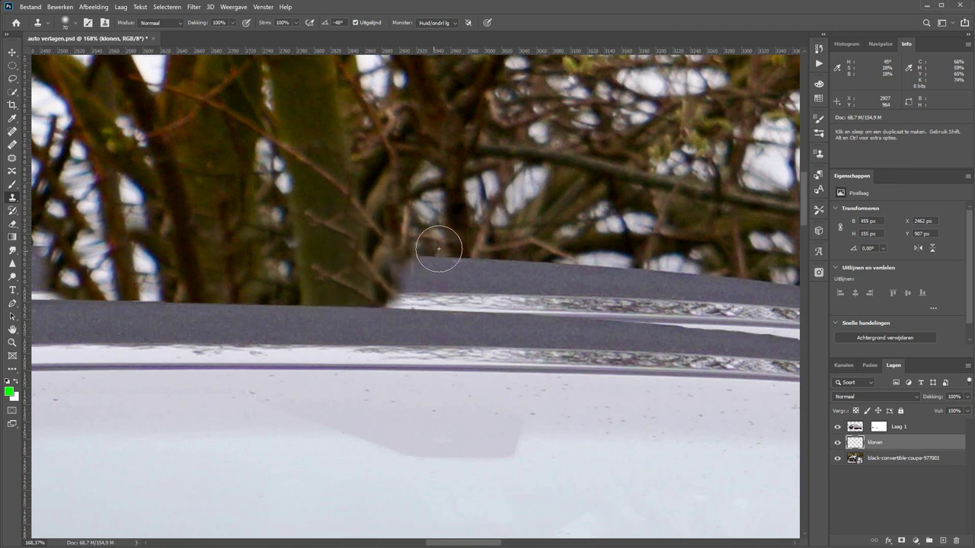
key(bracketright)
key(bracketright)
key(bracketright)
key(bracketright)
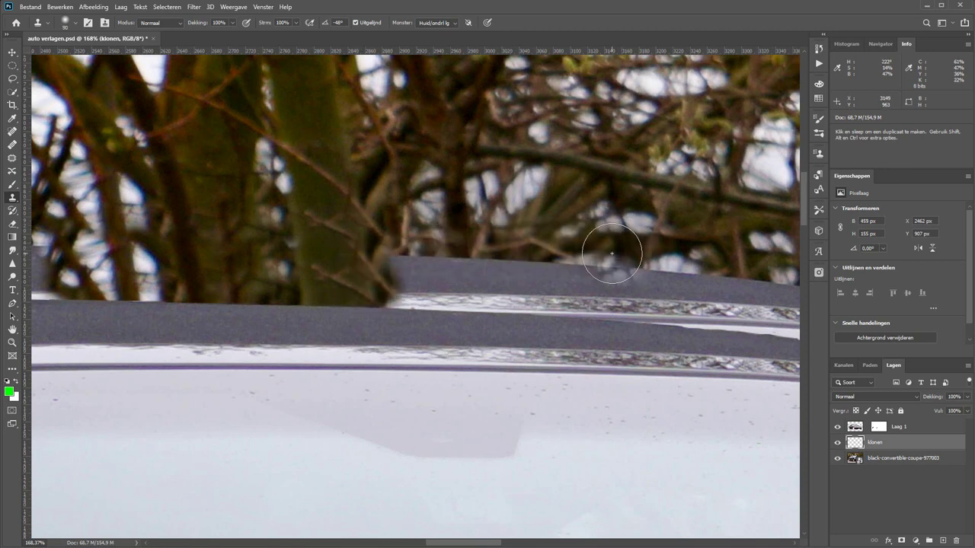
scroll(621, 246, down, 2)
scroll(616, 249, down, 2)
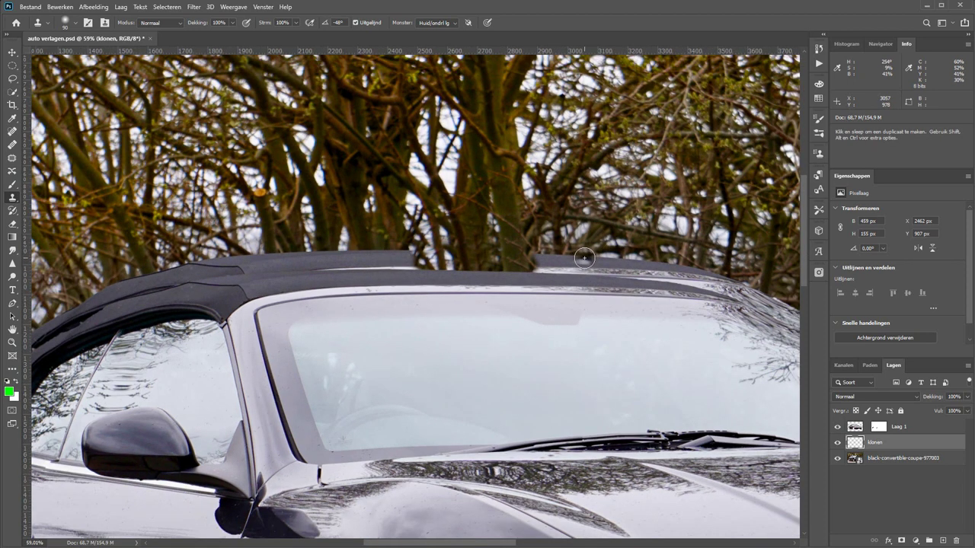
Step: Clone branches over the old roofline, windscreen pillar and side-mirror top
alt+click(554, 234)
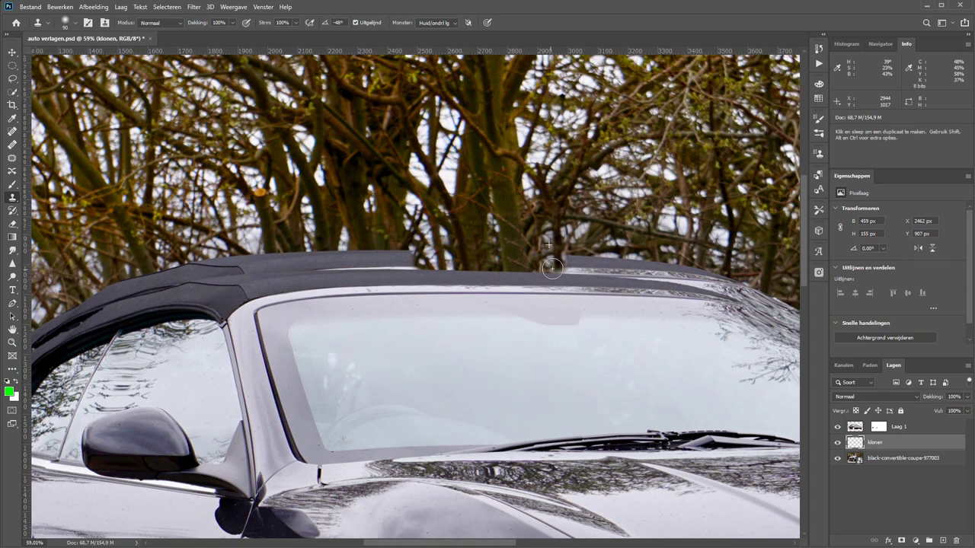
drag(557, 264, 633, 272)
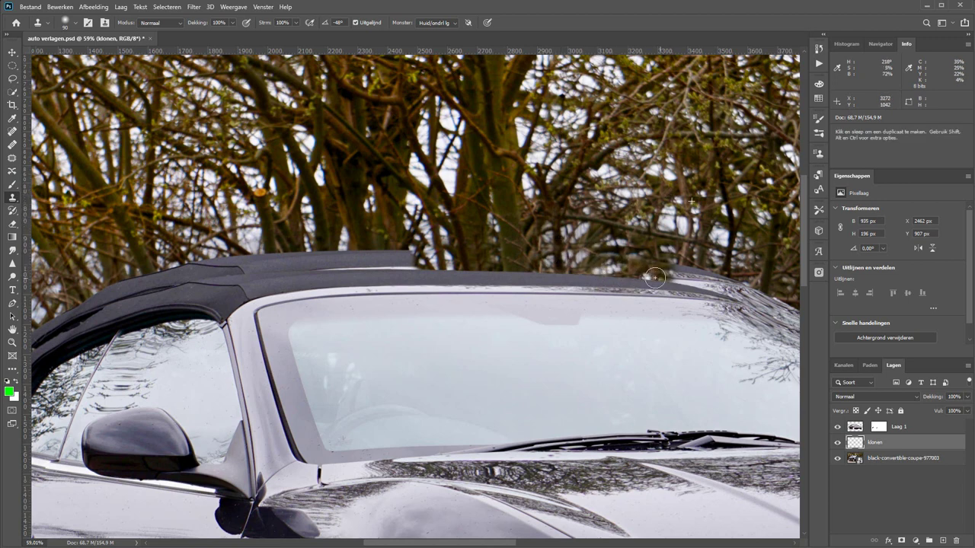
mouse_move(633, 272)
mouse_down()
mouse_move(705, 219)
mouse_move(729, 222)
mouse_move(657, 269)
mouse_move(632, 272)
mouse_move(212, 189)
mouse_up()
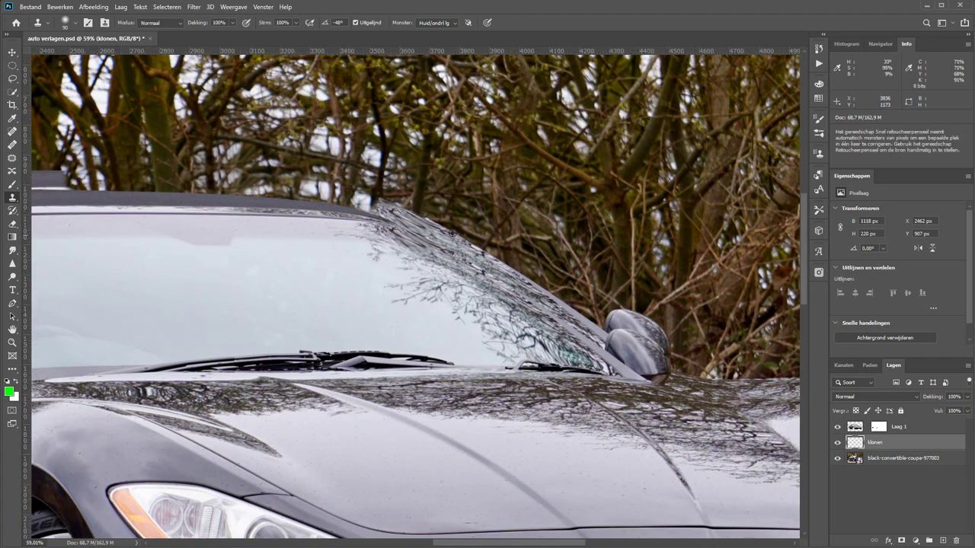
mouse_move(451, 233)
mouse_down()
mouse_move(557, 272)
mouse_move(588, 272)
mouse_up()
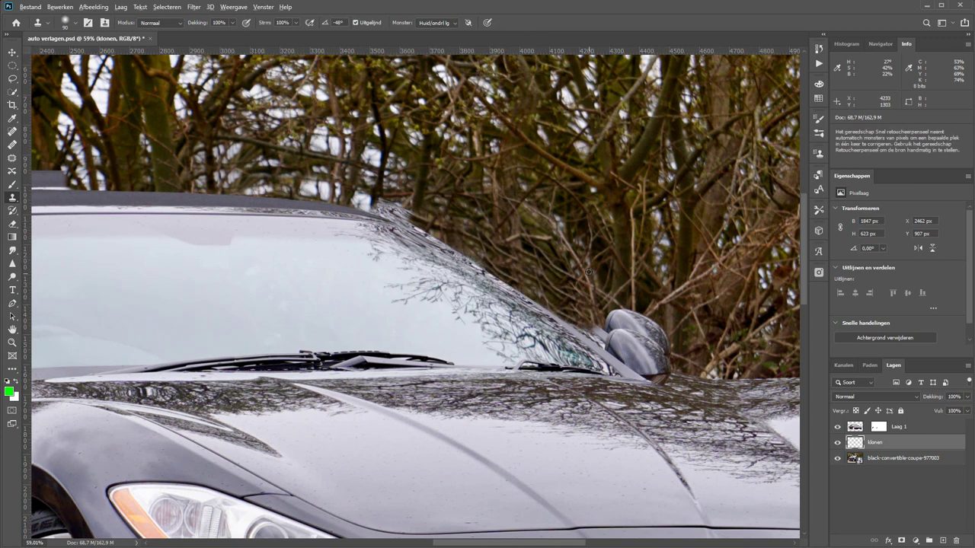
drag(580, 304, 678, 354)
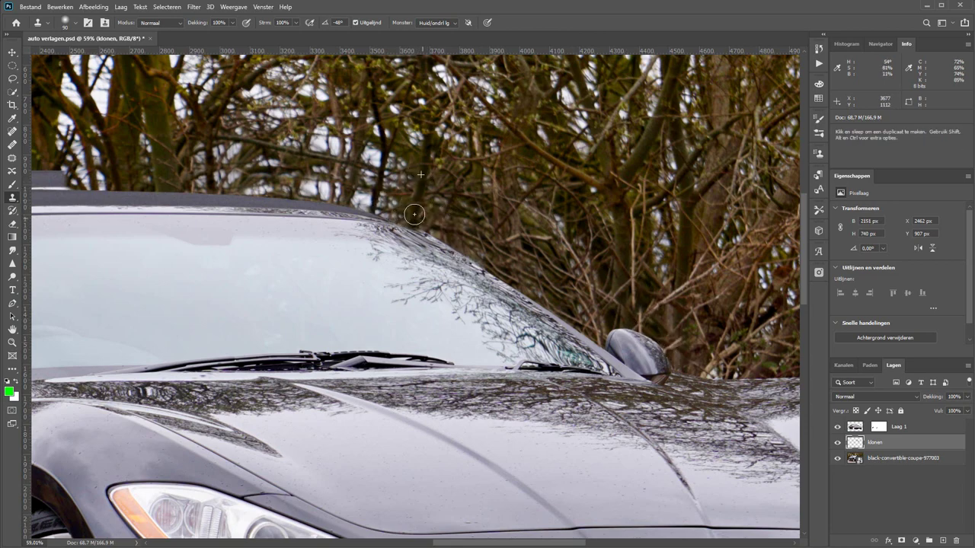
Step: Clone branches along the hood edge and over the roof bump, with Laag 1 hidden
scroll(414, 214, right, 5)
scroll(414, 214, down, 2)
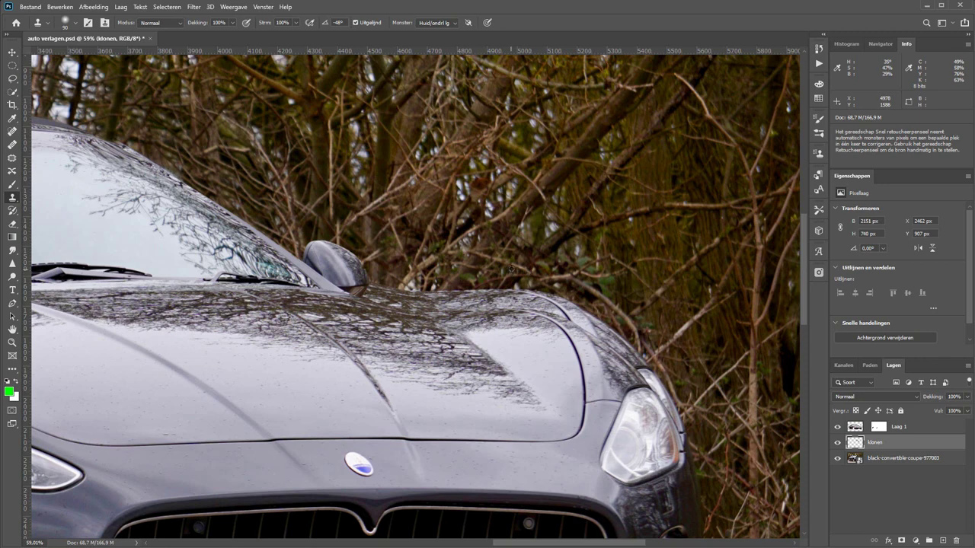
mouse_move(511, 292)
mouse_down()
mouse_move(424, 297)
mouse_move(388, 264)
mouse_up()
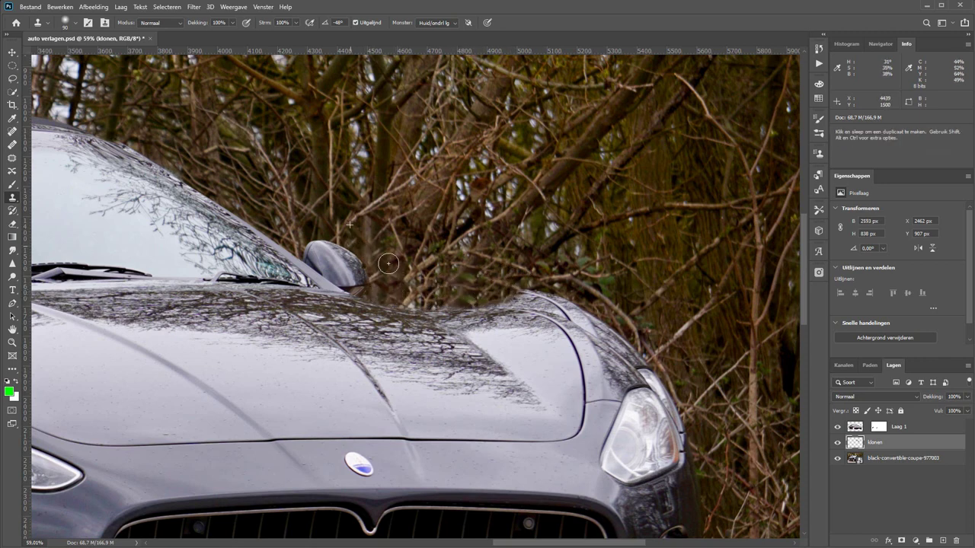
click(836, 429)
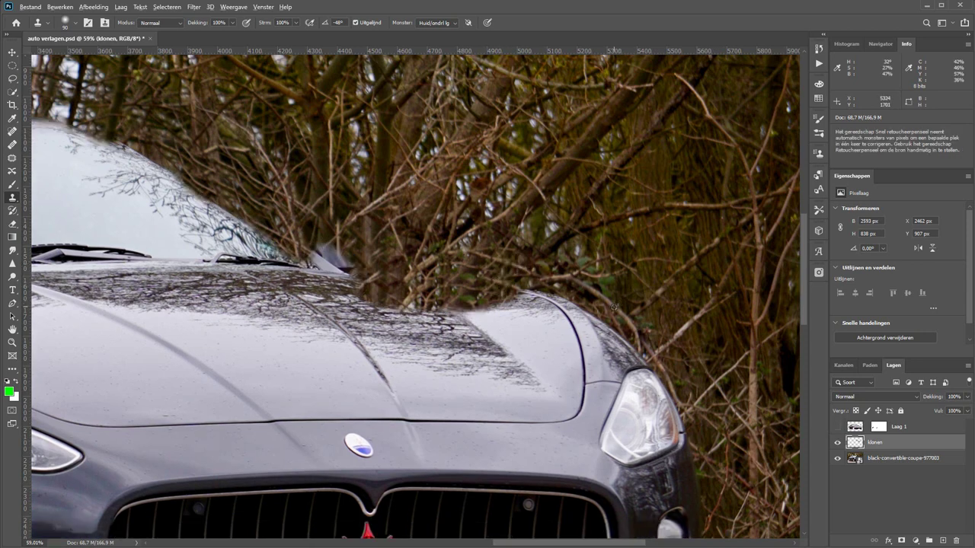
mouse_move(636, 360)
mouse_down()
mouse_move(608, 337)
mouse_move(512, 301)
mouse_up()
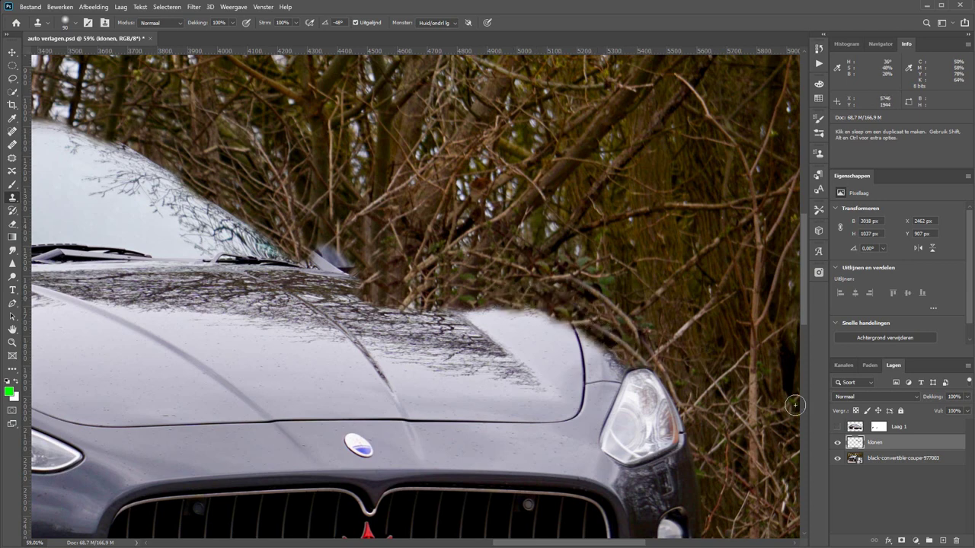
click(840, 430)
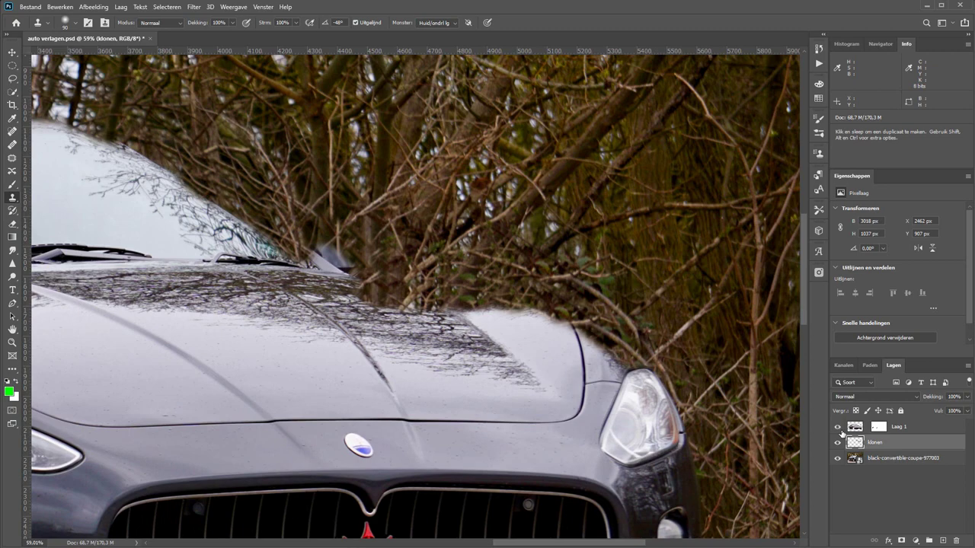
click(839, 429)
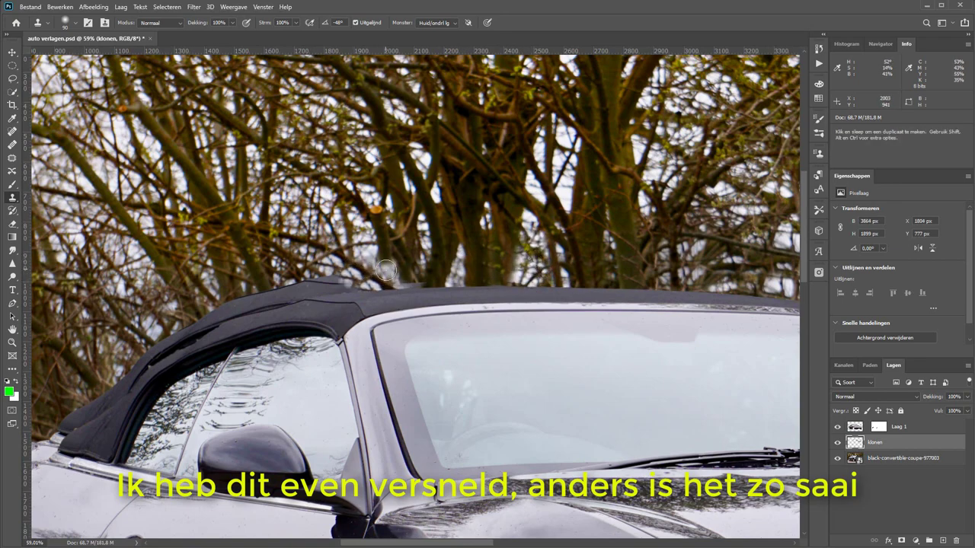
drag(358, 284, 292, 287)
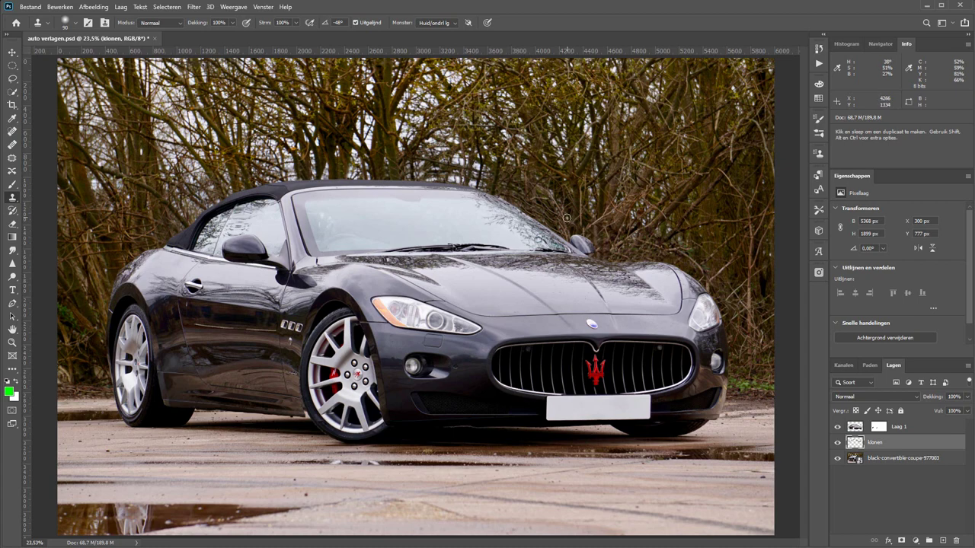
Step: Zoom into the mirror and hood, and clone branches over the background beside the mirror and headlight
key(z)
drag(542, 199, 641, 299)
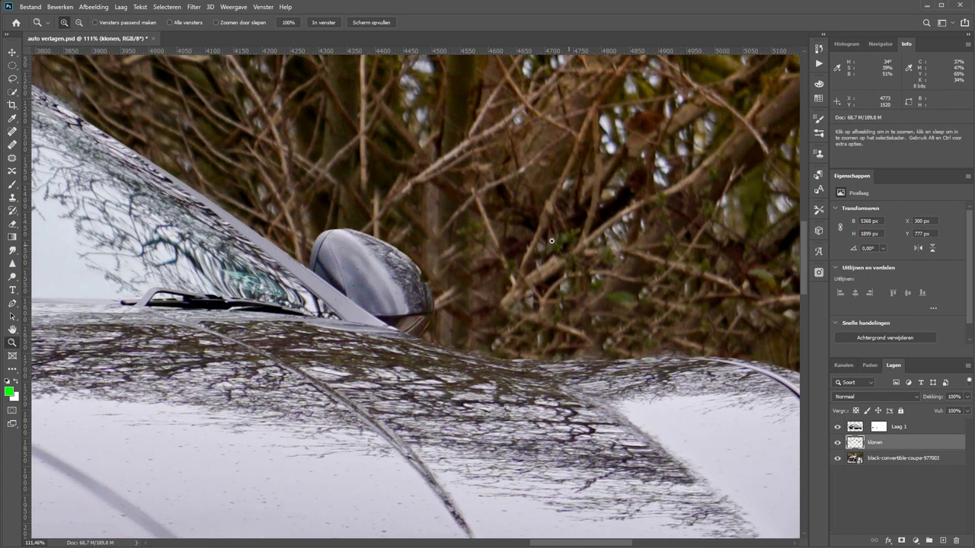
key(s)
alt+click(361, 134)
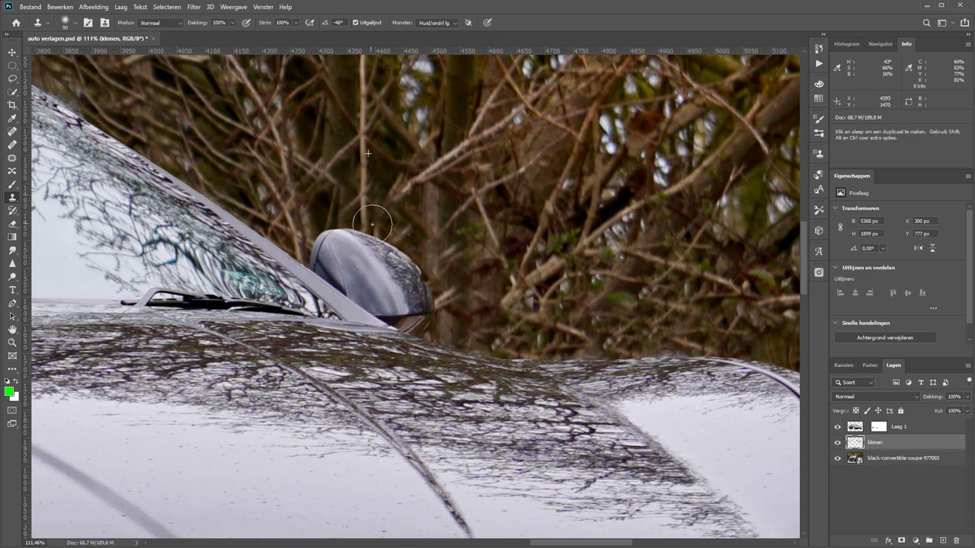
drag(620, 337, 160, 186)
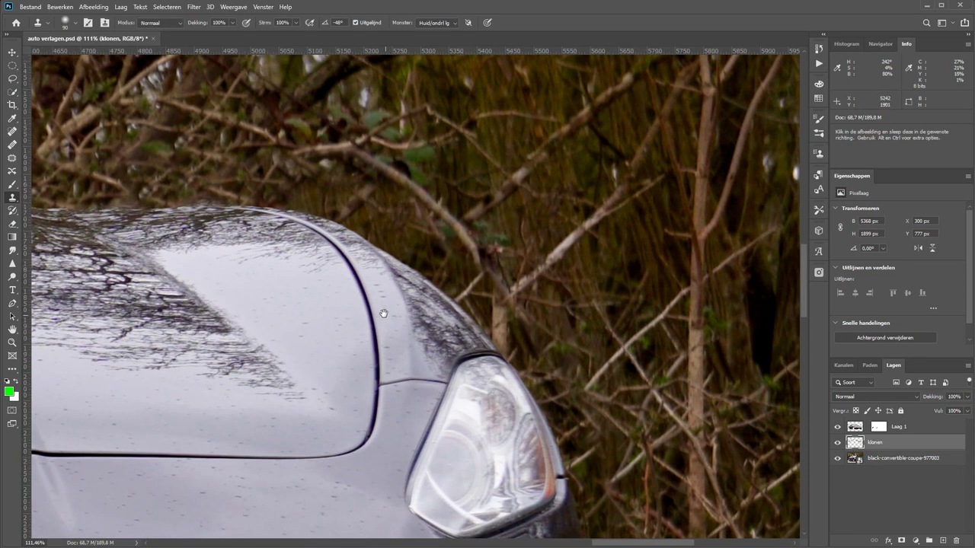
drag(384, 314, 370, 287)
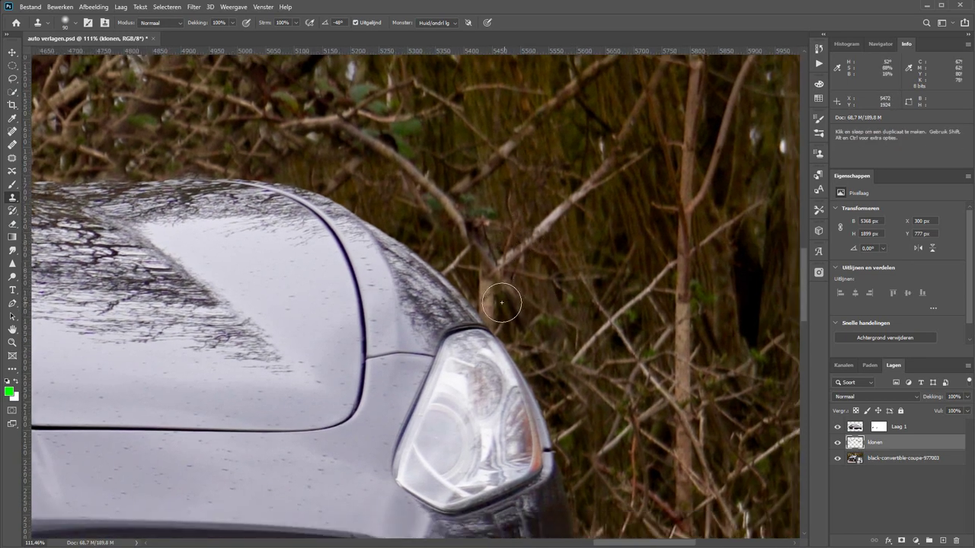
mouse_move(489, 288)
mouse_down()
mouse_move(505, 304)
mouse_move(371, 434)
mouse_move(704, 536)
mouse_up()
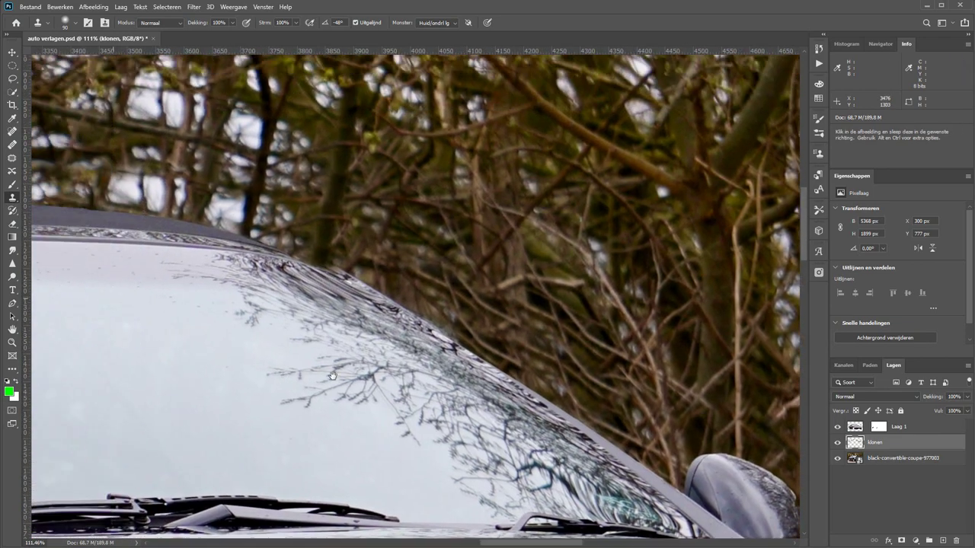
Step: Pan over the windscreen, soft top, mirror and wheel to check the retouch, then fit the whole photo
mouse_move(27, 327)
mouse_down()
mouse_move(204, 324)
mouse_move(26, 332)
mouse_up()
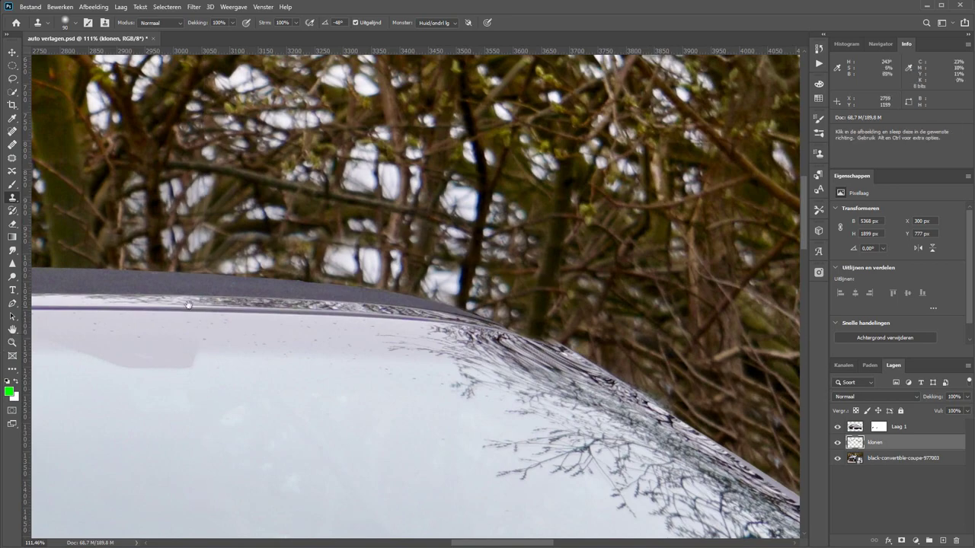
drag(179, 315, 470, 370)
drag(228, 457, 456, 190)
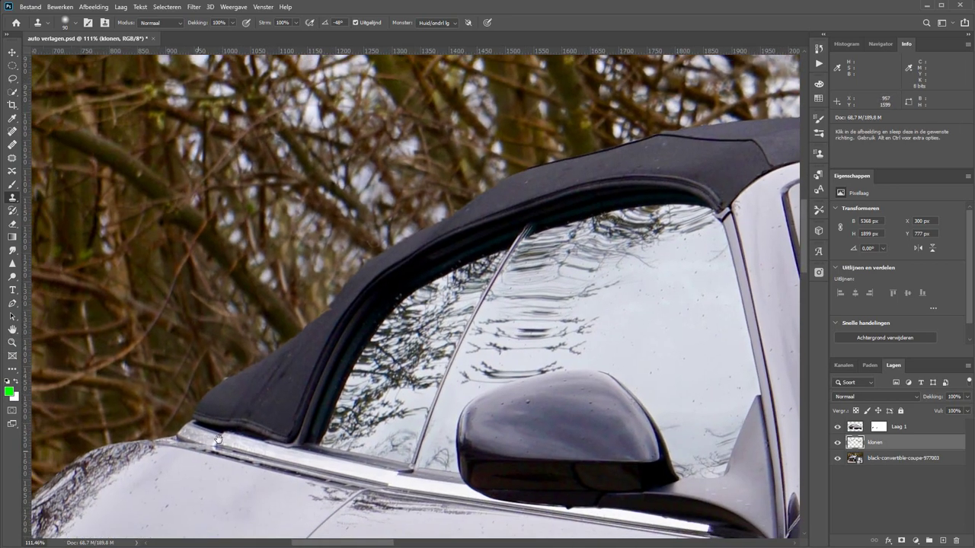
drag(261, 416, 647, 130)
drag(464, 518, 432, 191)
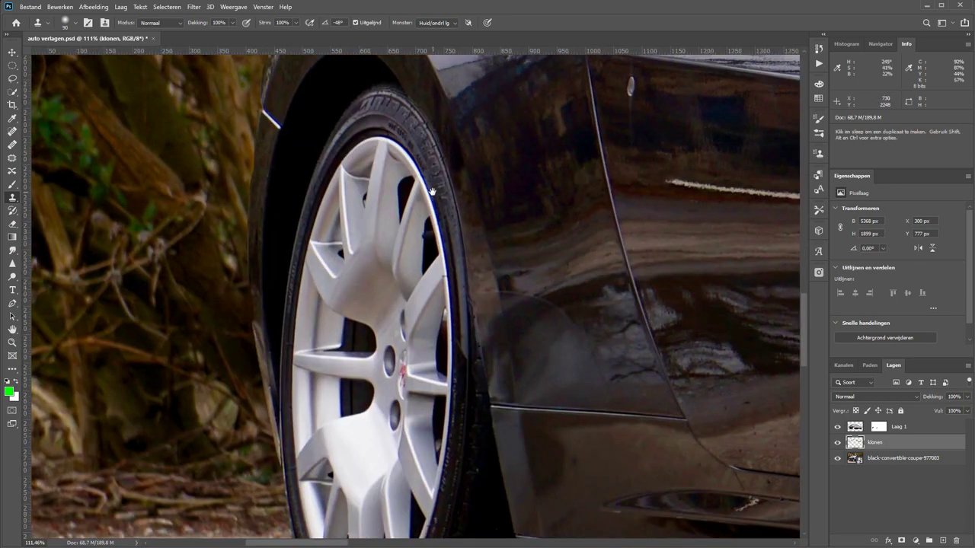
key(ctrl+0)
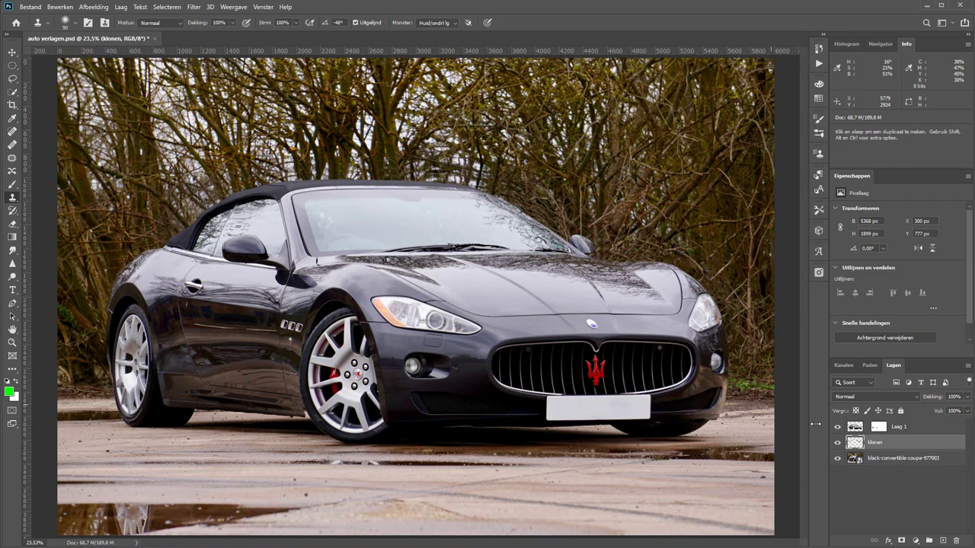
alt+click(838, 460)
alt+click(837, 460)
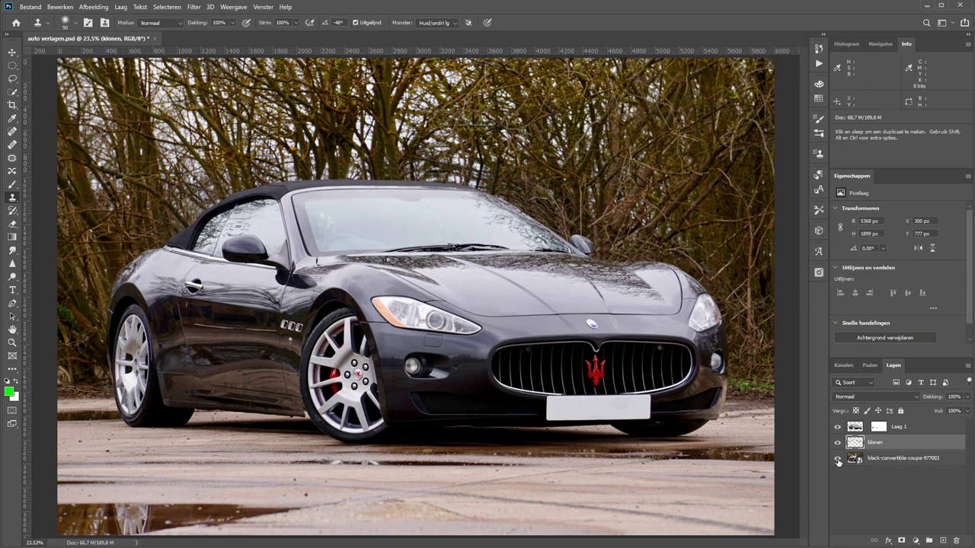